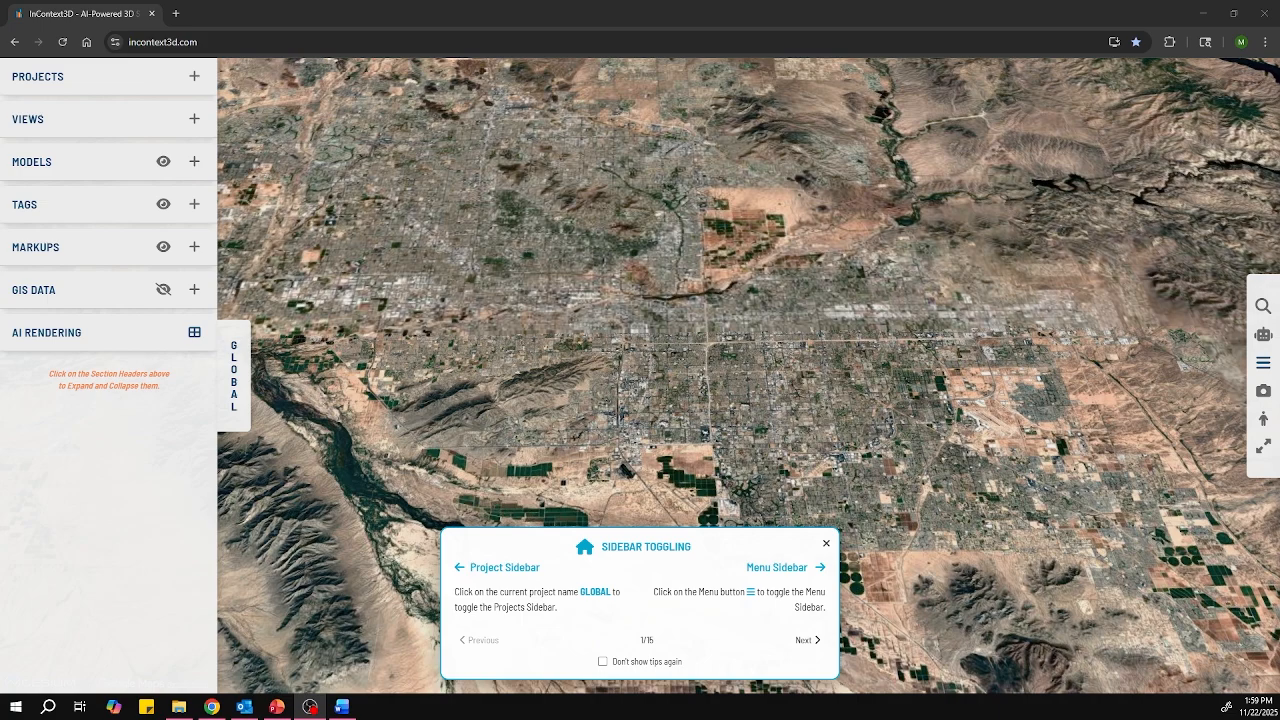
Step: Search for the location Tempe AZ and go to the suggested Tempe, AZ, USA result on the map
{"action": "left_click", "coordinate": [1263, 306]}
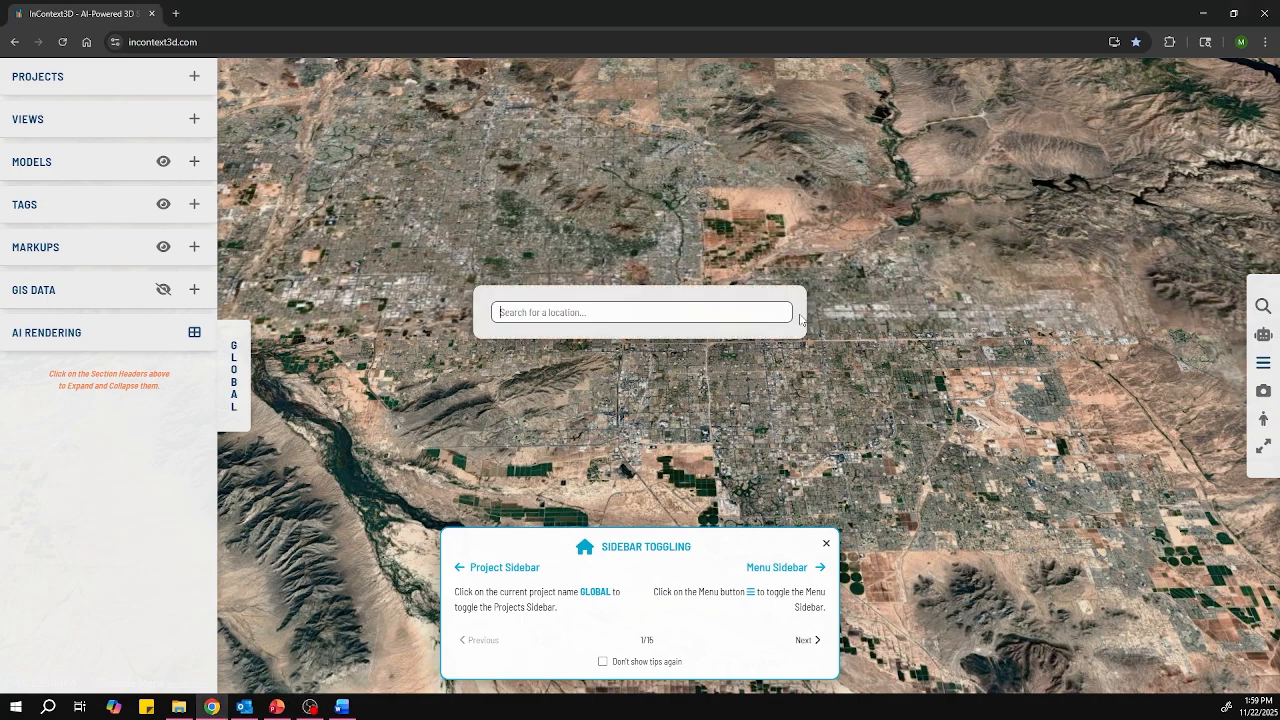
{"action": "type", "text": "Tempe"}
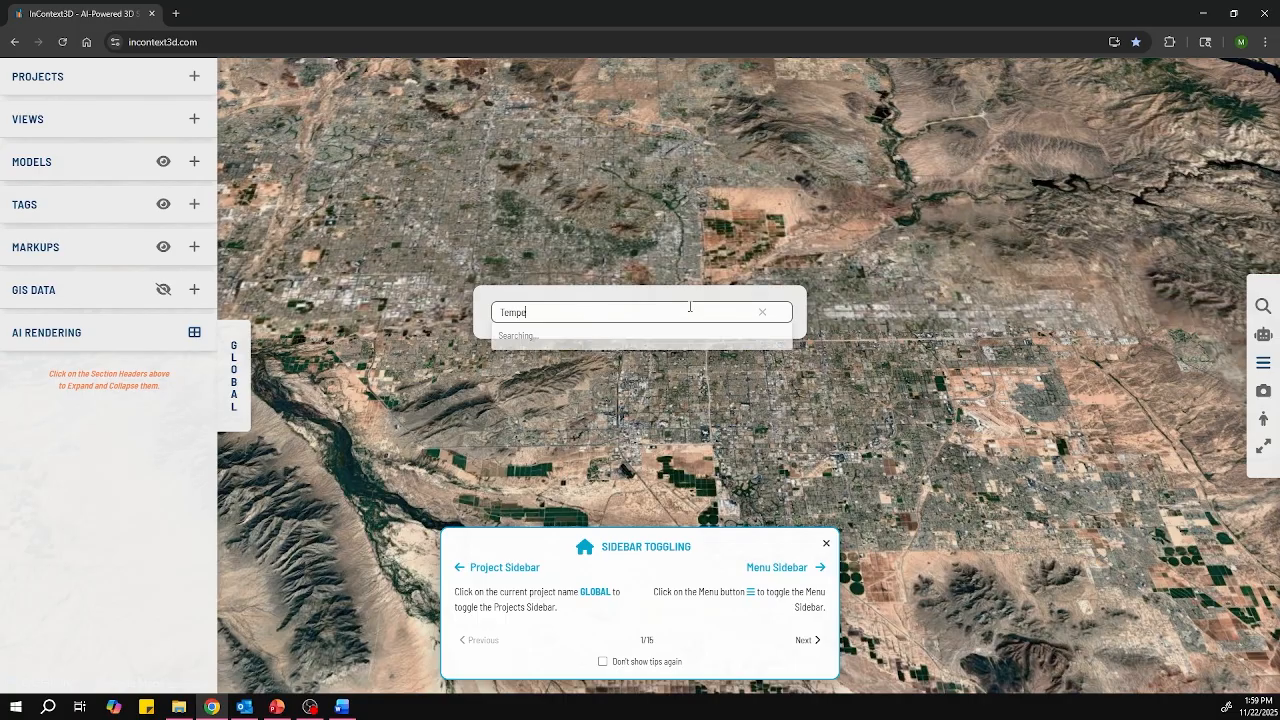
{"action": "type", "text": " AZ"}
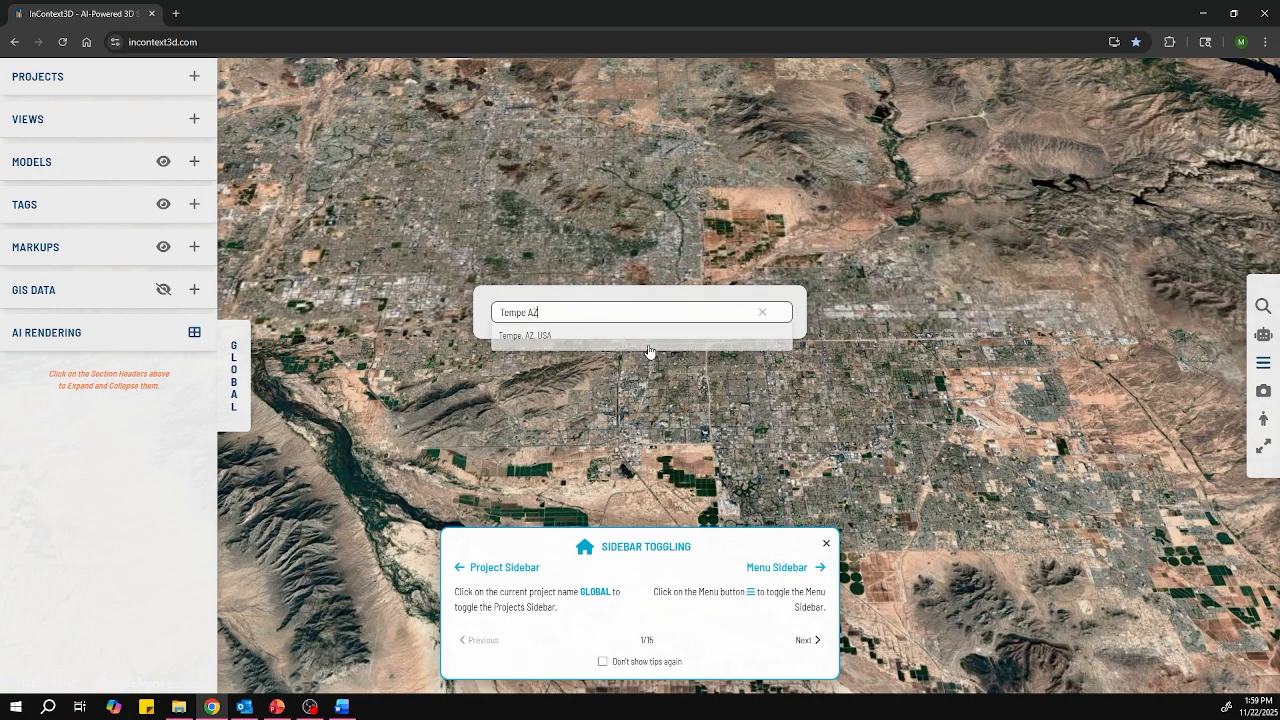
{"action": "left_click", "coordinate": [649, 345]}
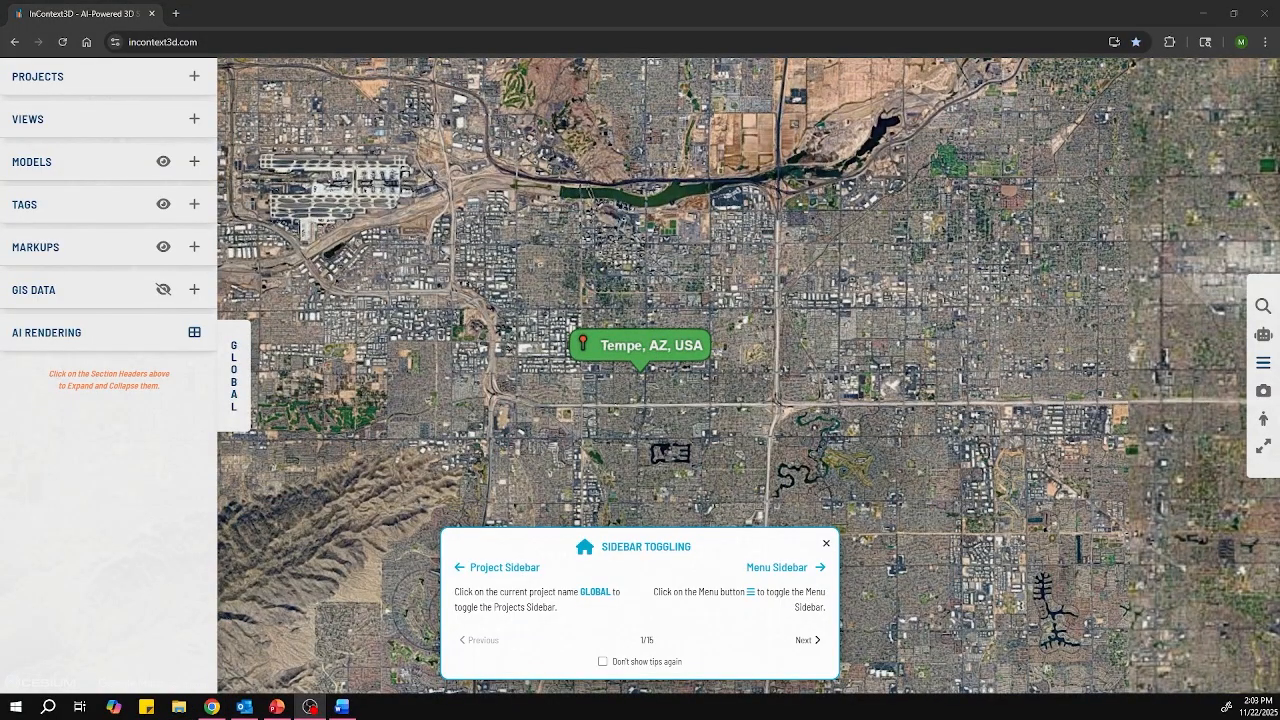
Step: Open the edit settings of the Tempe, AZ, USA tag to view its message and colour options, and leave them unsaved
{"action": "left_click", "coordinate": [80, 208]}
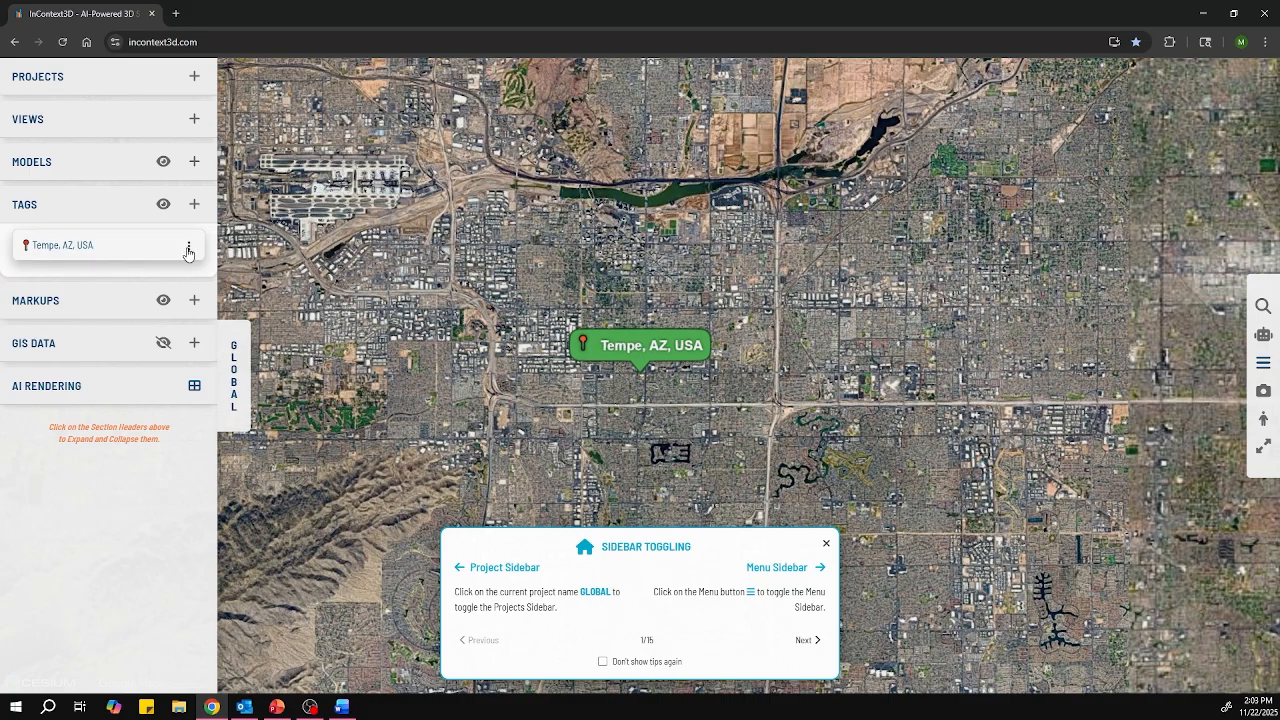
{"action": "mouse_move", "coordinate": [188, 250]}
{"action": "left_click", "coordinate": [108, 246]}
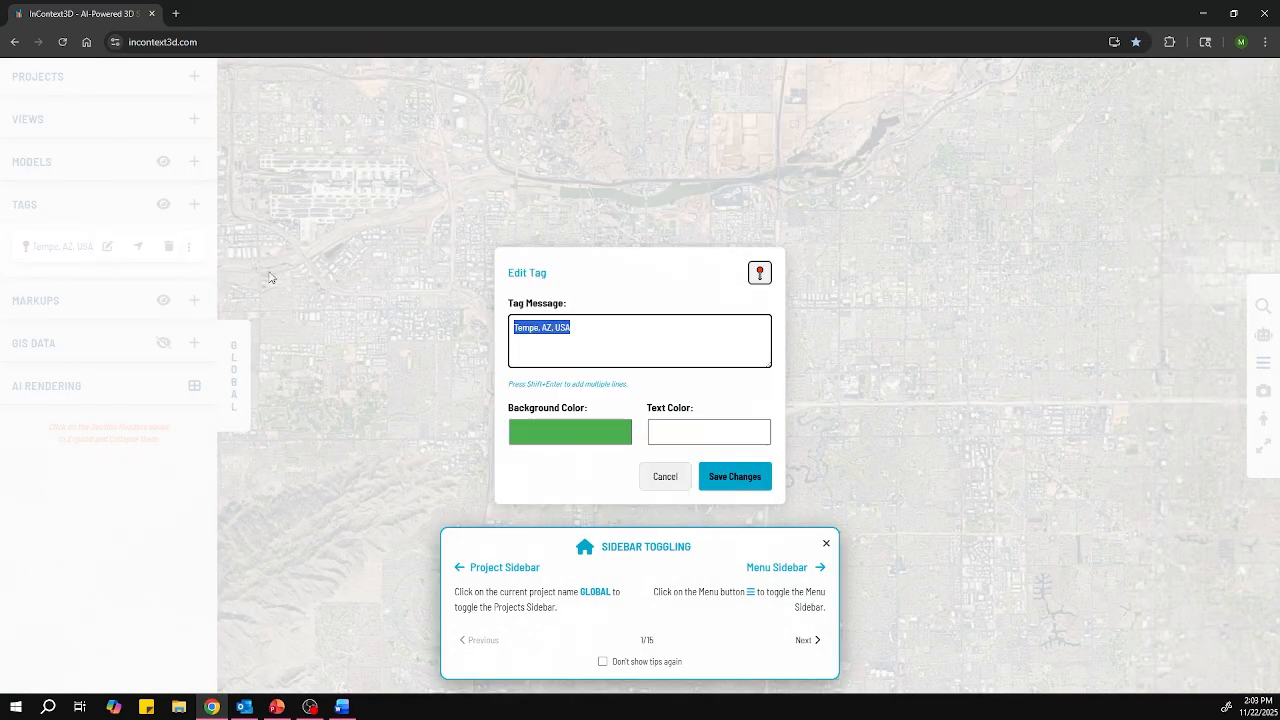
{"action": "left_click", "coordinate": [661, 475]}
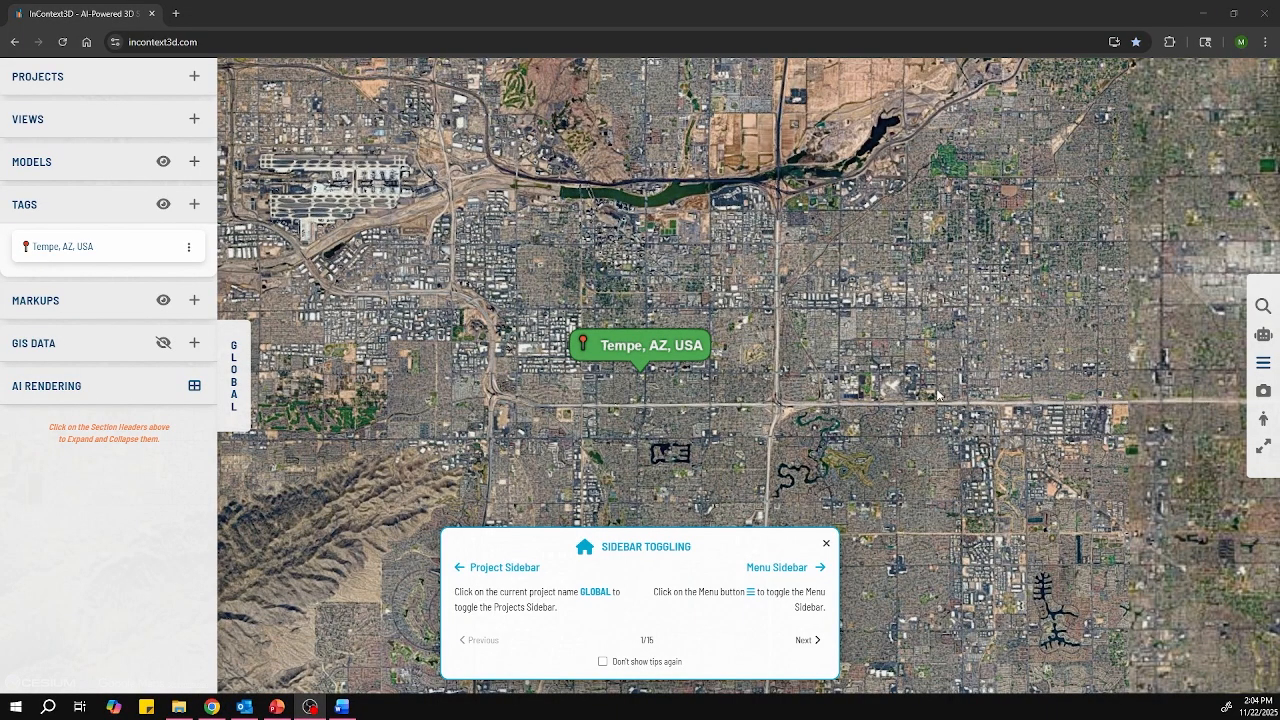
Step: Dismiss the tips and save a view looking across the lake toward the vacant lot beside the curved road, keeping the default name
{"action": "middle_click_drag", "start_coordinate": [929, 390], "coordinate": [842, 373]}
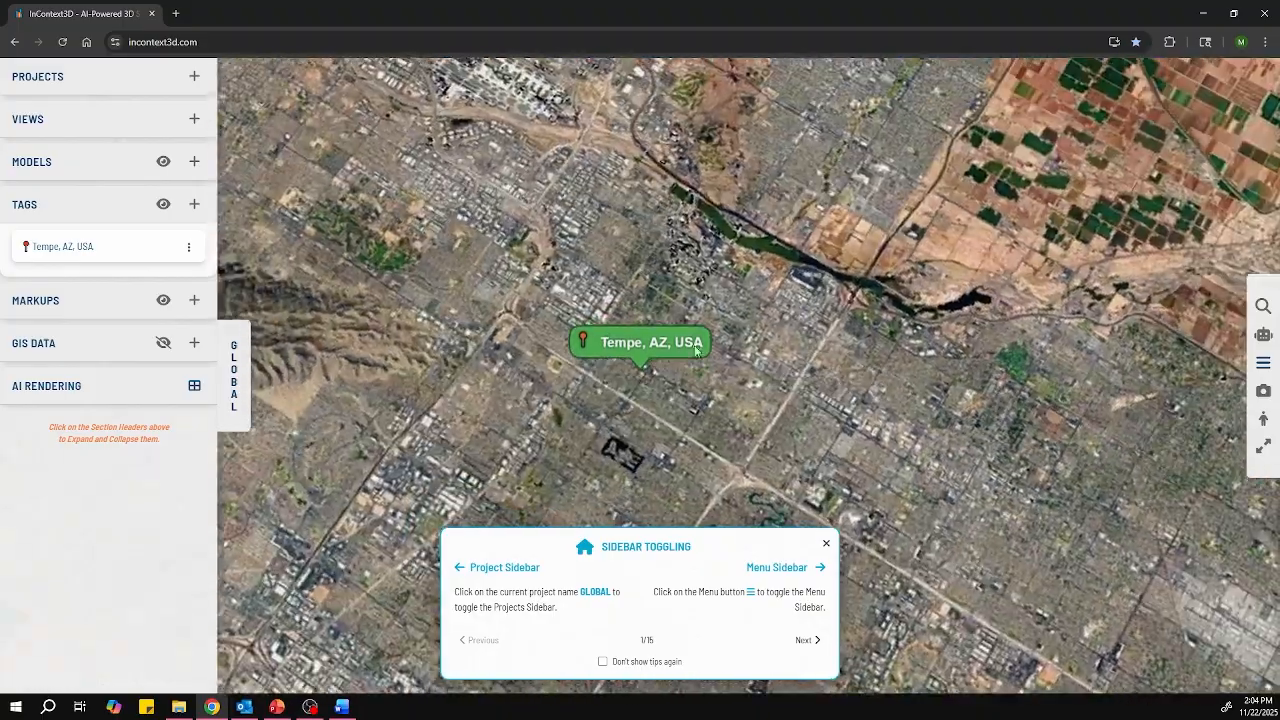
{"action": "left_click_drag", "start_coordinate": [713, 302], "coordinate": [669, 395]}
{"action": "scroll", "coordinate": [725, 375], "scroll_direction": "up", "scroll_amount": 10}
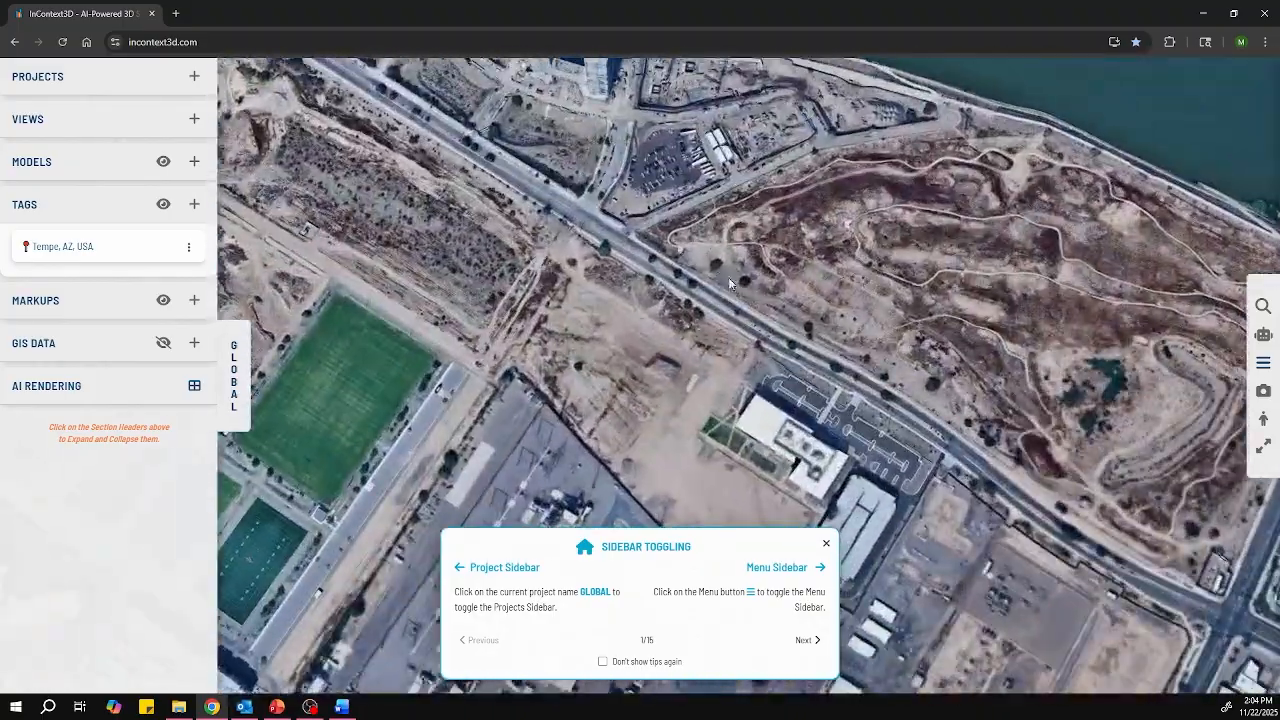
{"action": "left_click_drag", "start_coordinate": [729, 284], "coordinate": [1082, 498]}
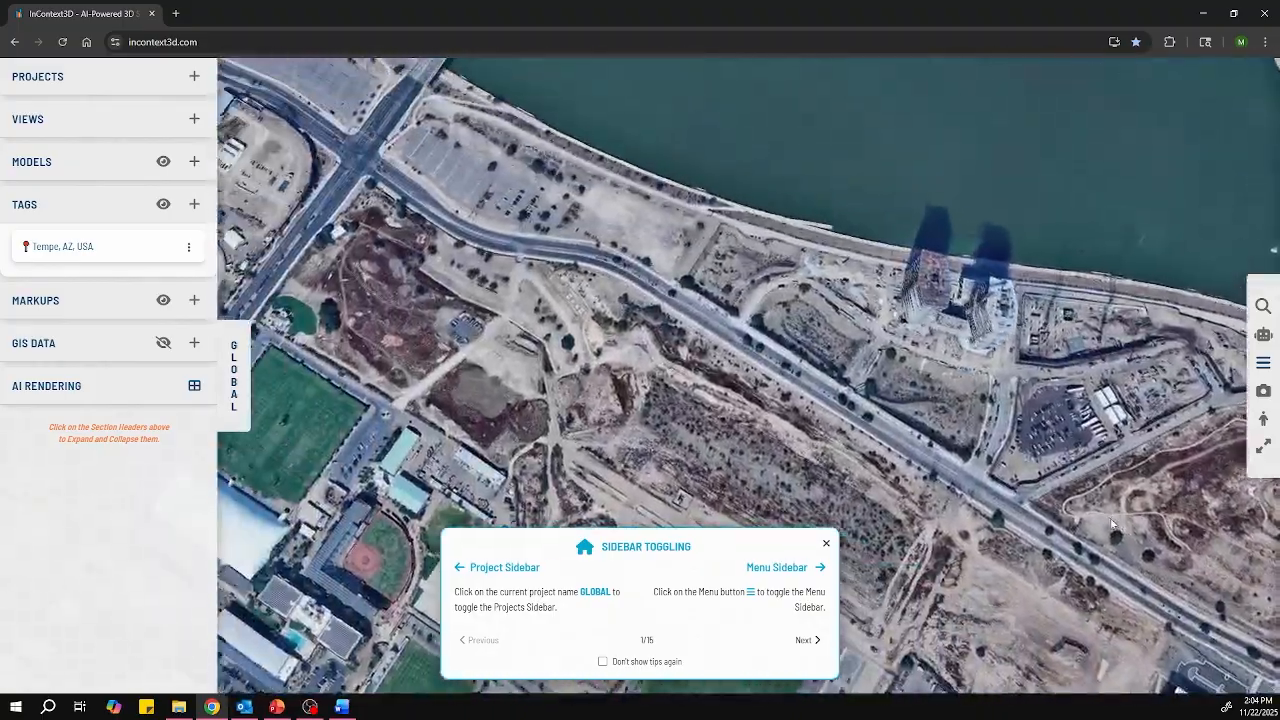
{"action": "left_click_drag", "start_coordinate": [729, 321], "coordinate": [818, 406]}
{"action": "scroll", "coordinate": [818, 406], "scroll_direction": "up", "scroll_amount": 5}
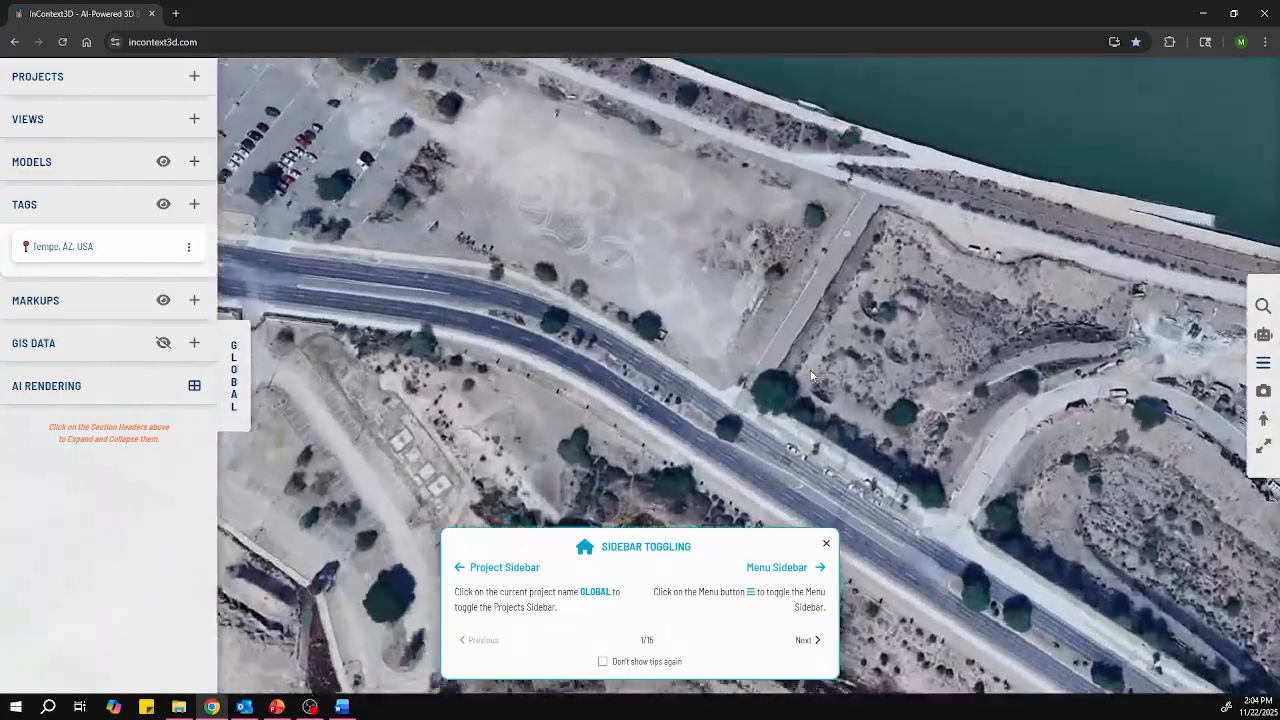
{"action": "middle_click_drag", "start_coordinate": [818, 406], "coordinate": [579, 332]}
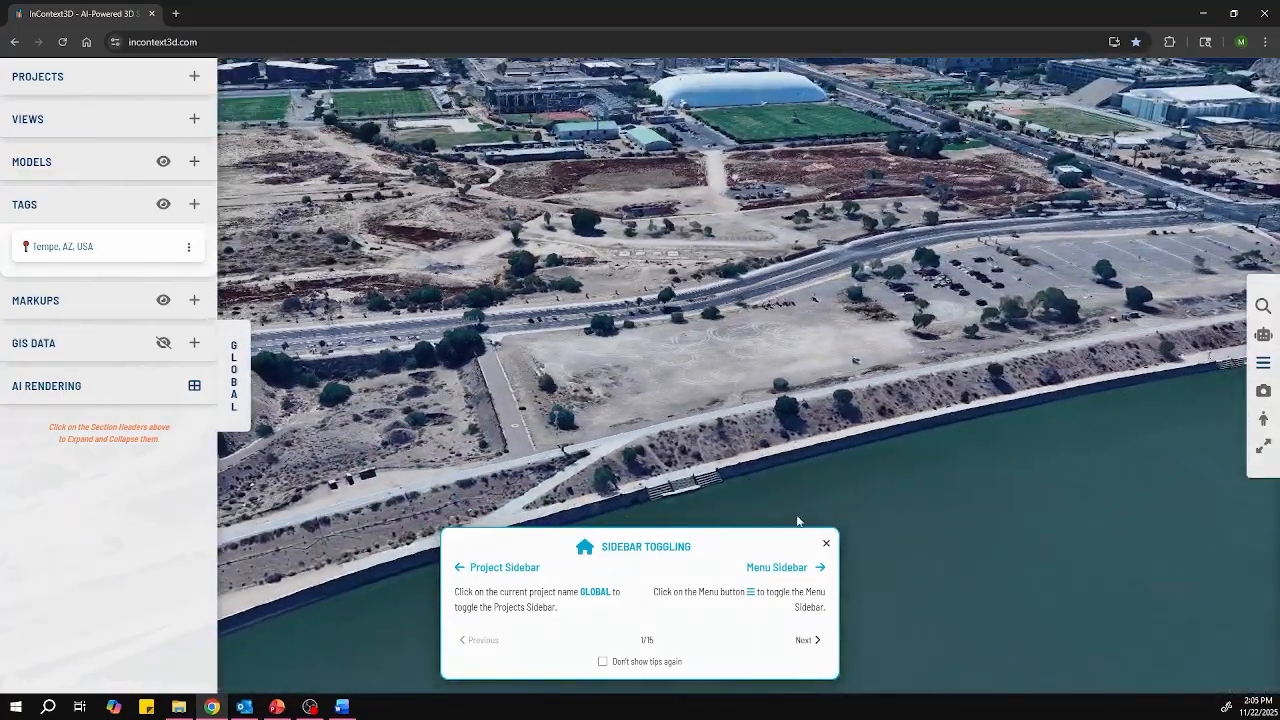
{"action": "left_click", "coordinate": [826, 543]}
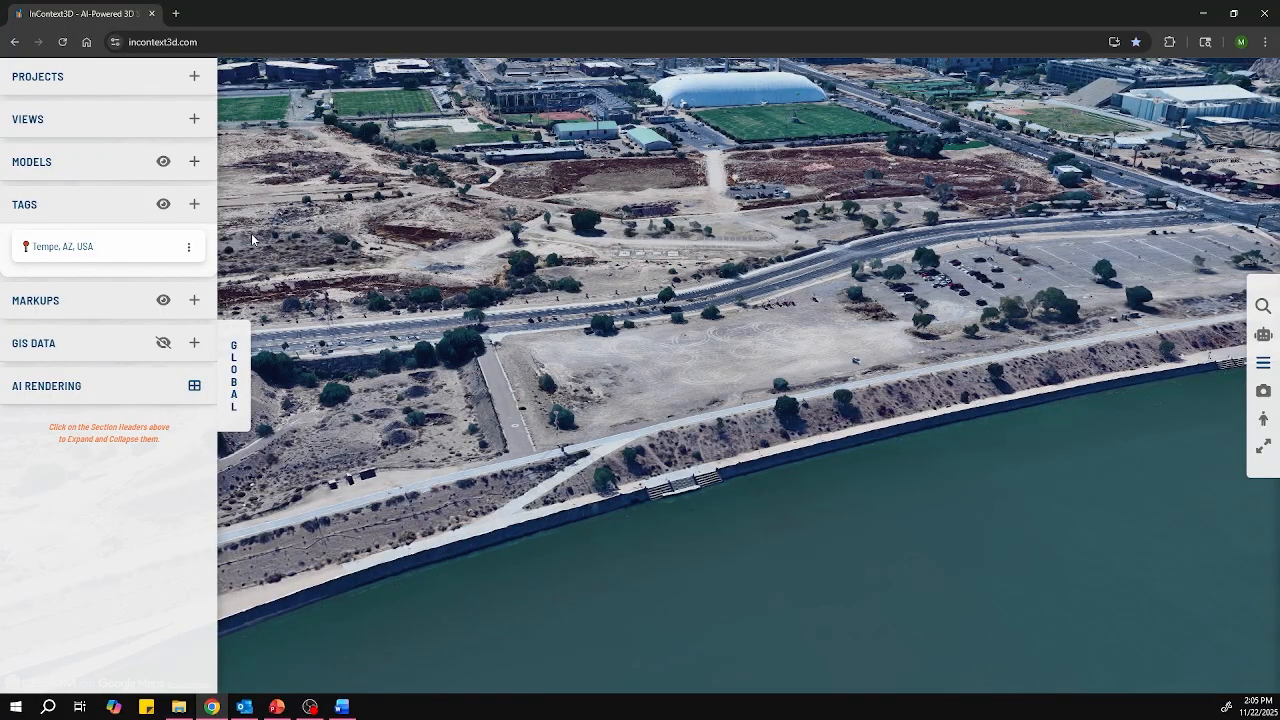
{"action": "left_click", "coordinate": [195, 120]}
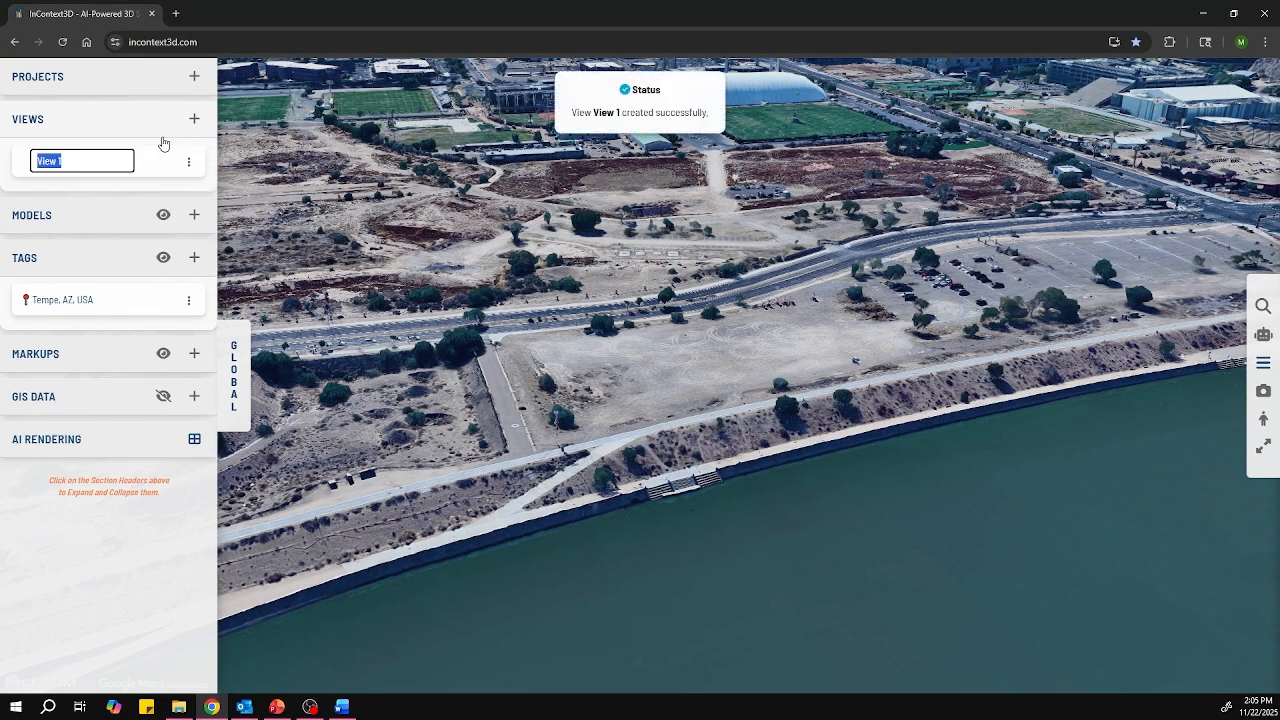
{"action": "left_click", "coordinate": [250, 190]}
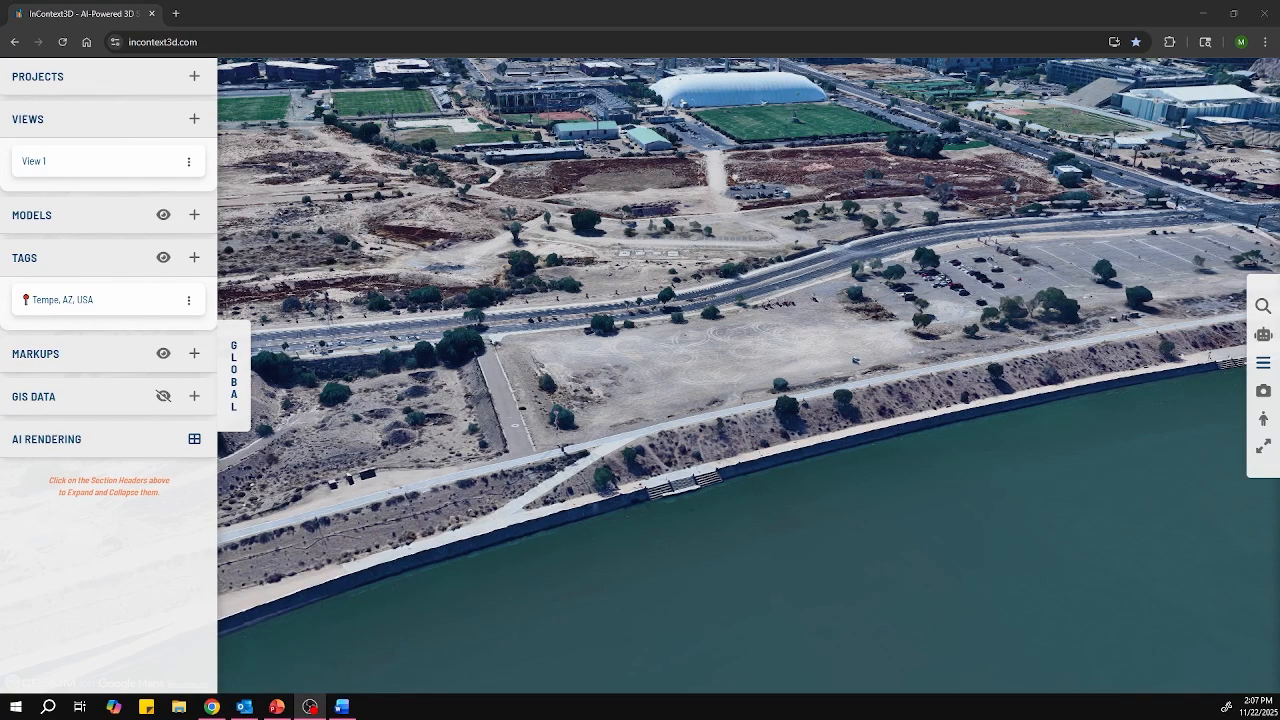
Step: Create a new project named Lake View Project
{"action": "left_click", "coordinate": [99, 86]}
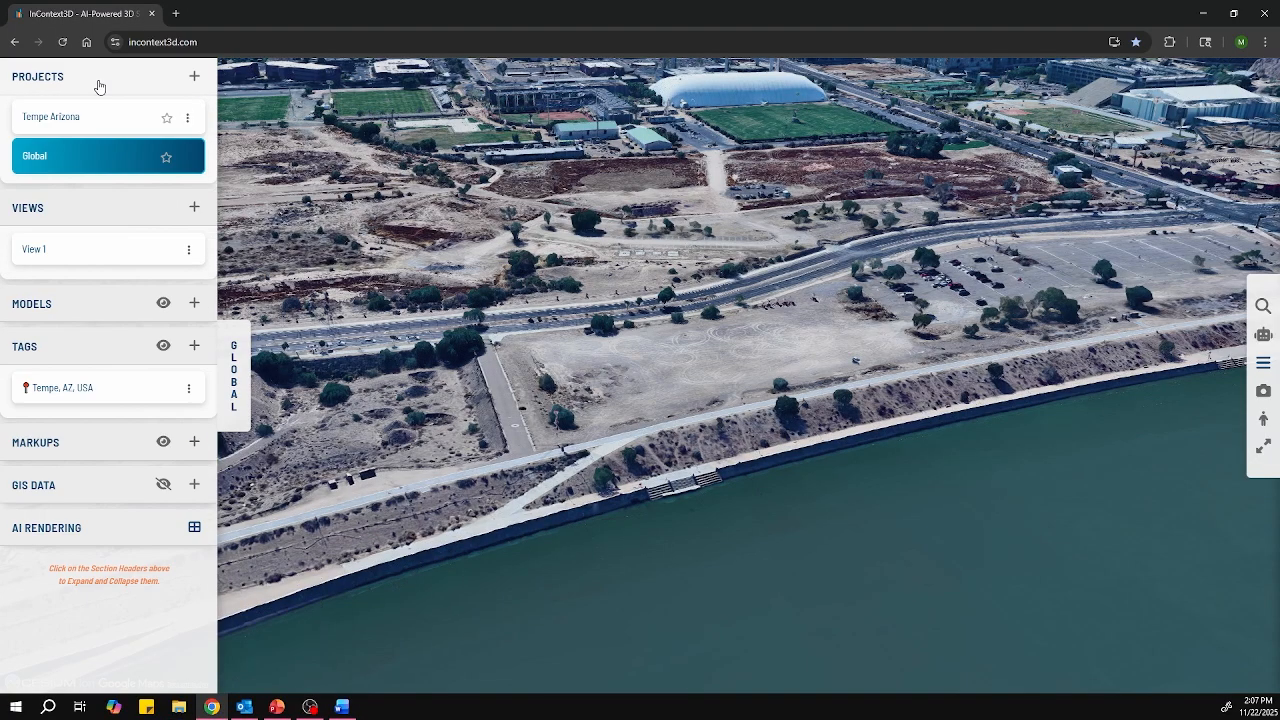
{"action": "left_click", "coordinate": [194, 82]}
{"action": "type", "text": "L"}
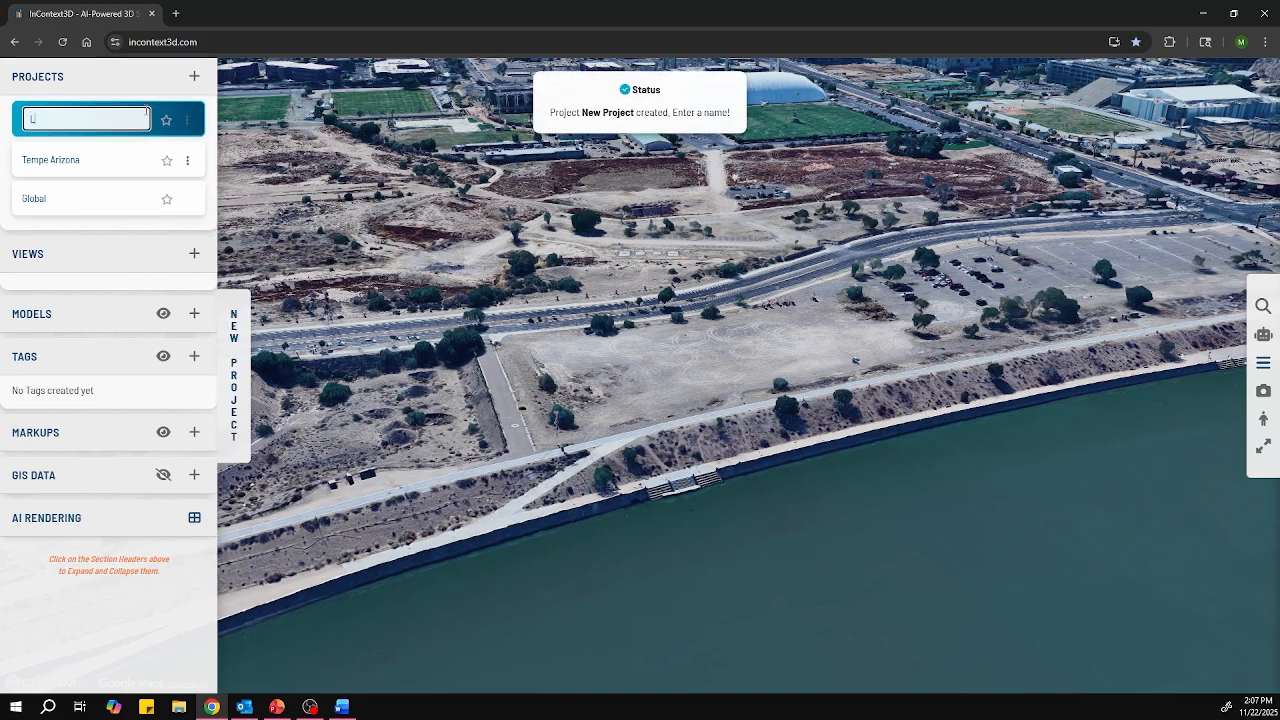
{"action": "type", "text": "ake View Project"}
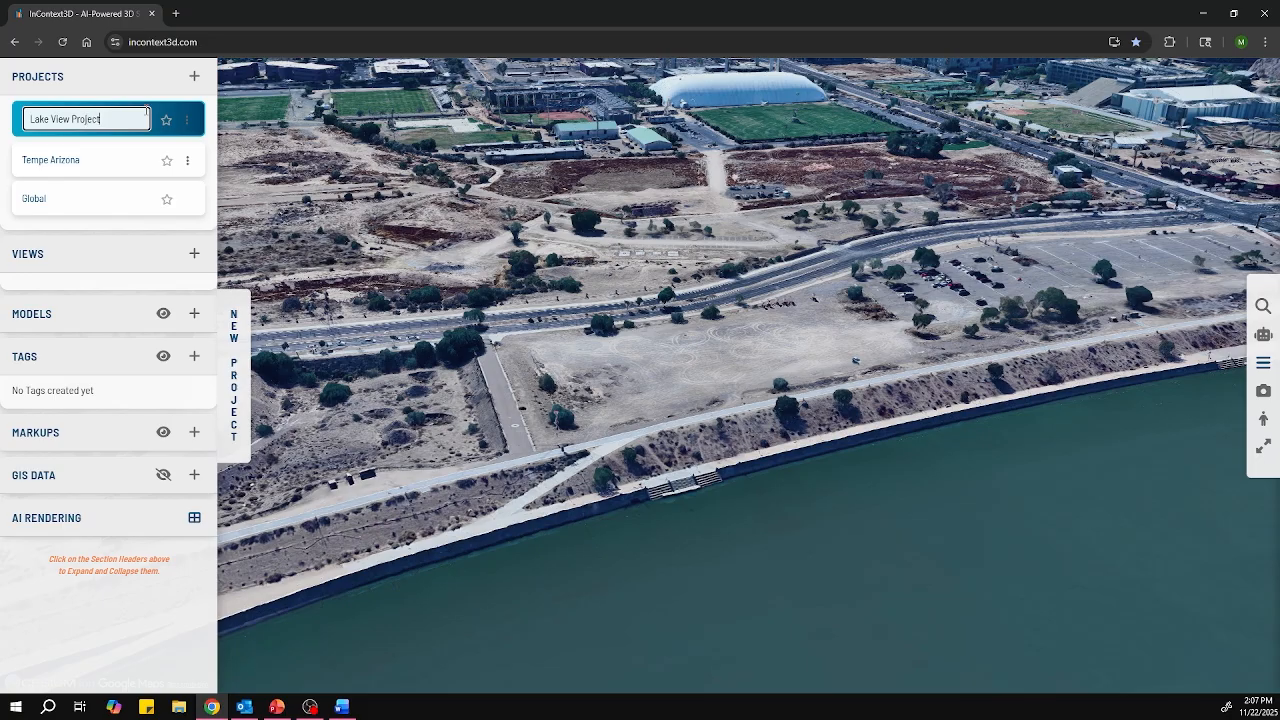
{"action": "key", "text": "Return"}
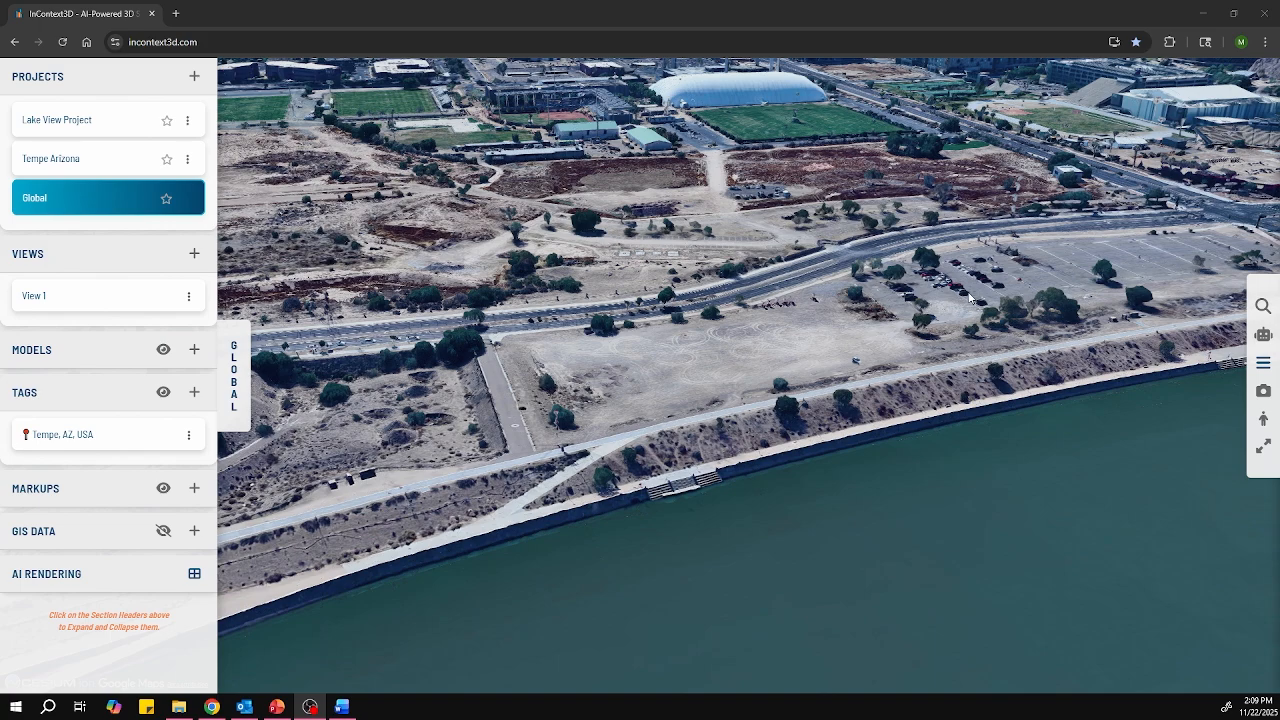
Step: Show the import and export options for project data and Google Earth
{"action": "left_click", "coordinate": [1263, 363]}
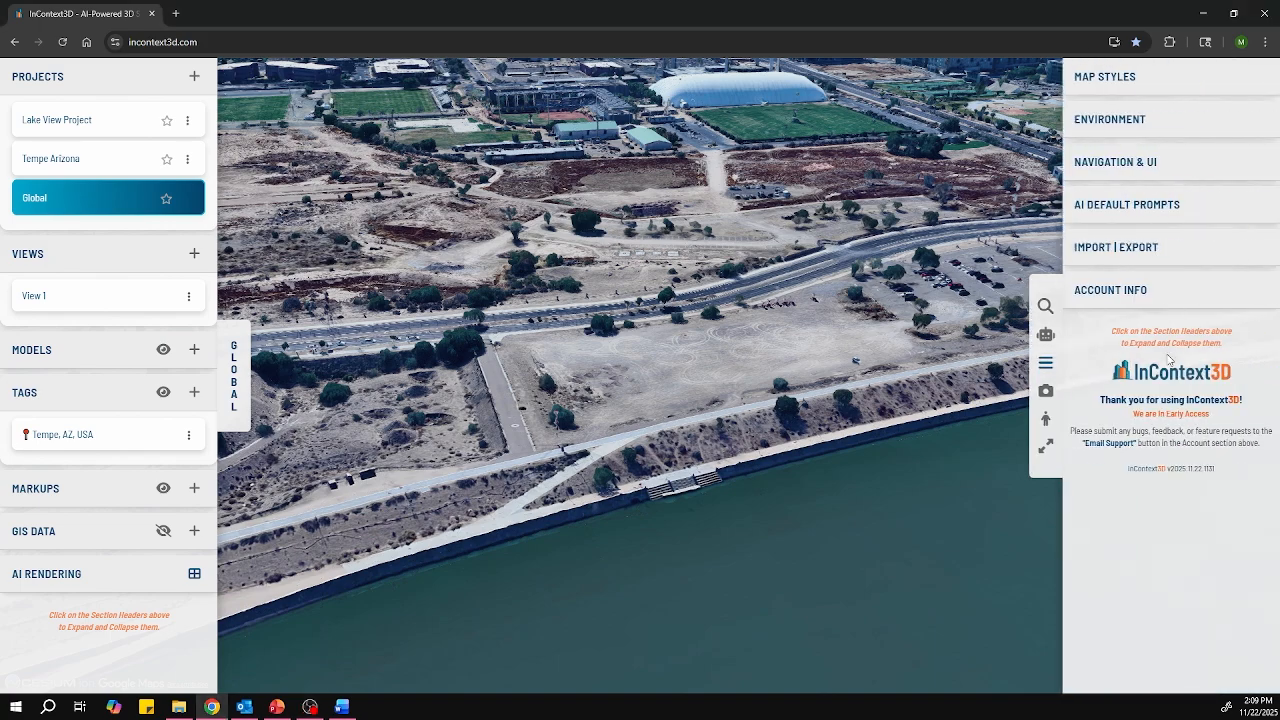
{"action": "left_click", "coordinate": [1090, 258]}
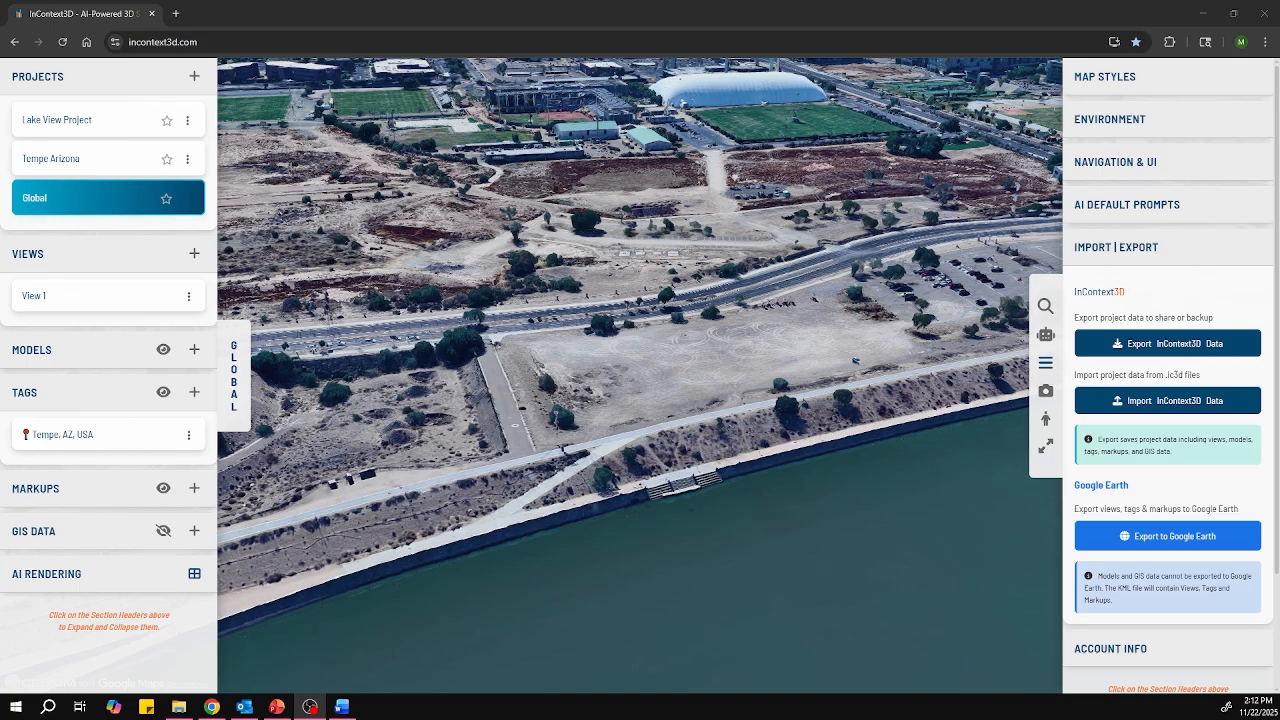
Step: Upload the model file The Lakeview.glb from the Downloads folder to the Global project
{"action": "left_click", "coordinate": [189, 352]}
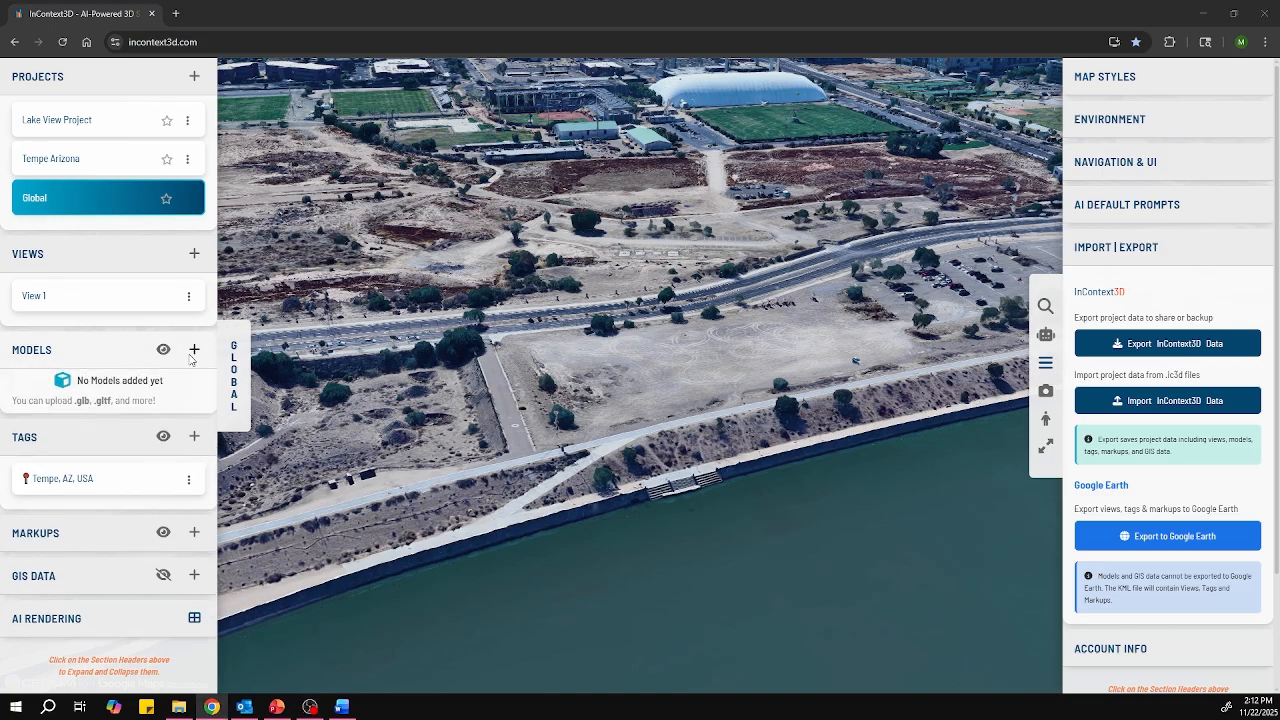
{"action": "left_click", "coordinate": [288, 94]}
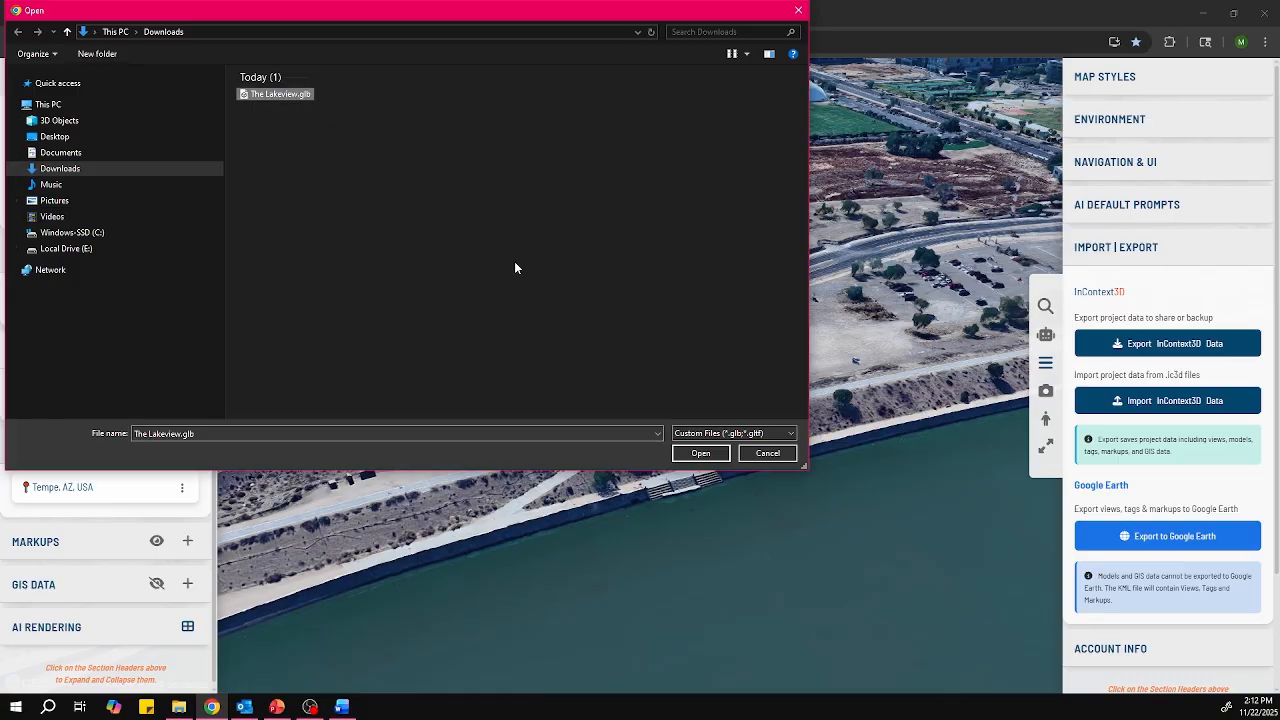
{"action": "left_click", "coordinate": [680, 449]}
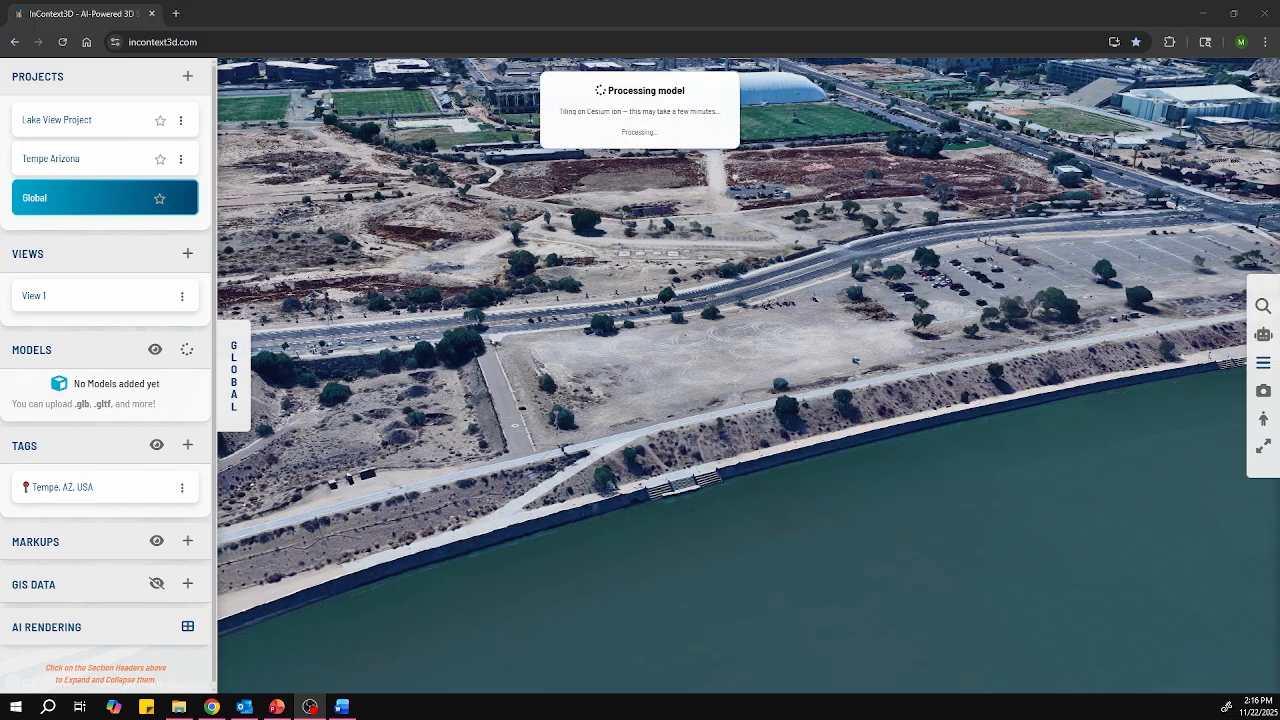
Step: Look through the UI display options in the Navigation & UI settings, and collapse them again
{"action": "left_click", "coordinate": [1263, 364]}
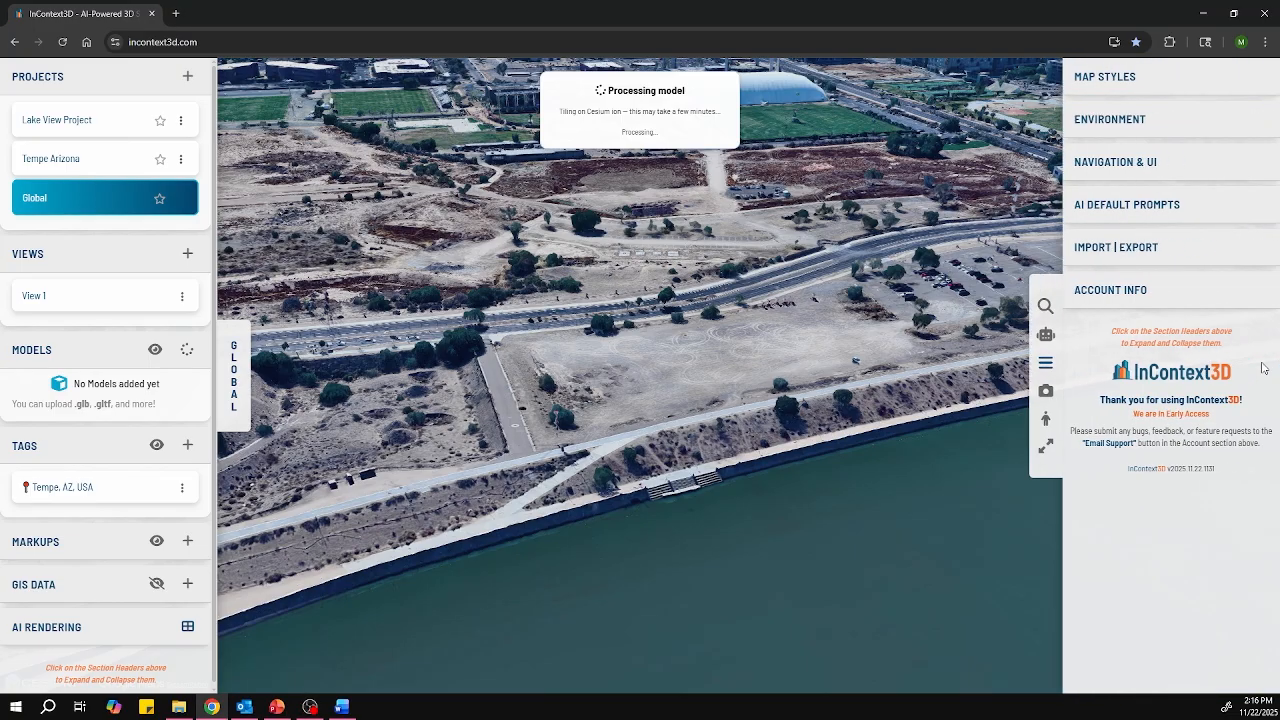
{"action": "left_click", "coordinate": [1100, 168]}
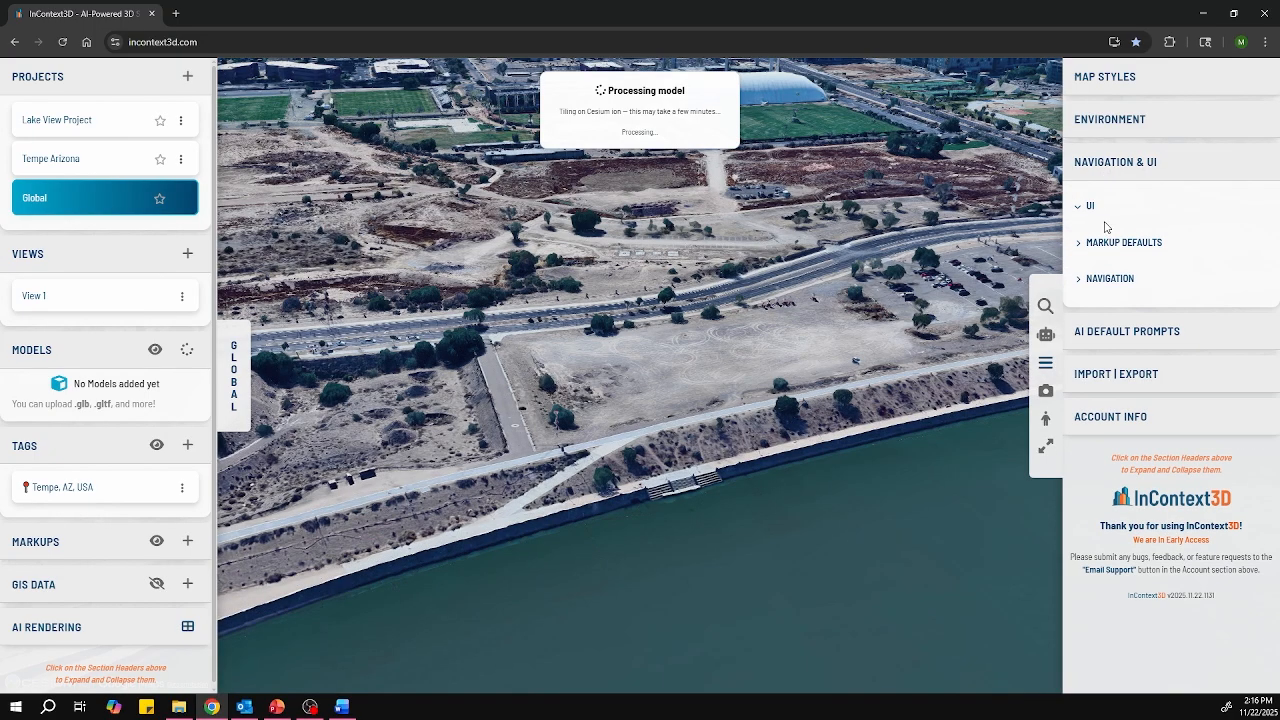
{"action": "left_click", "coordinate": [1092, 207]}
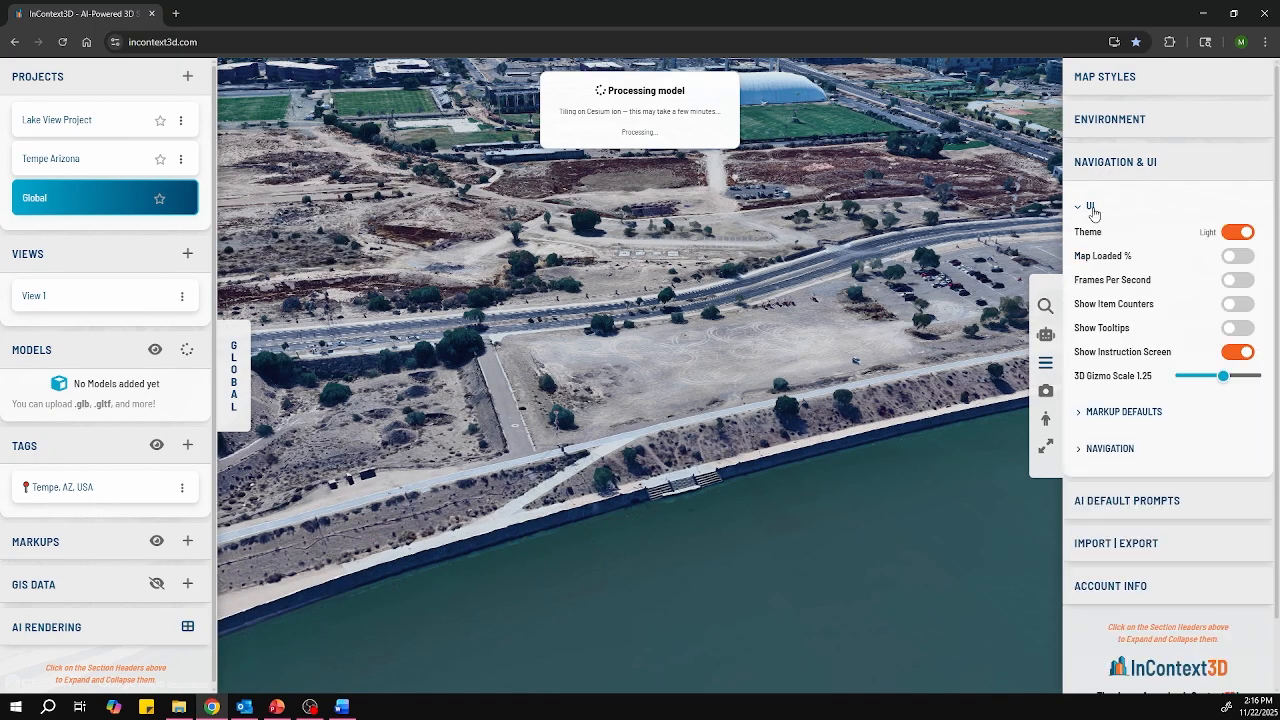
{"action": "left_click", "coordinate": [1092, 207]}
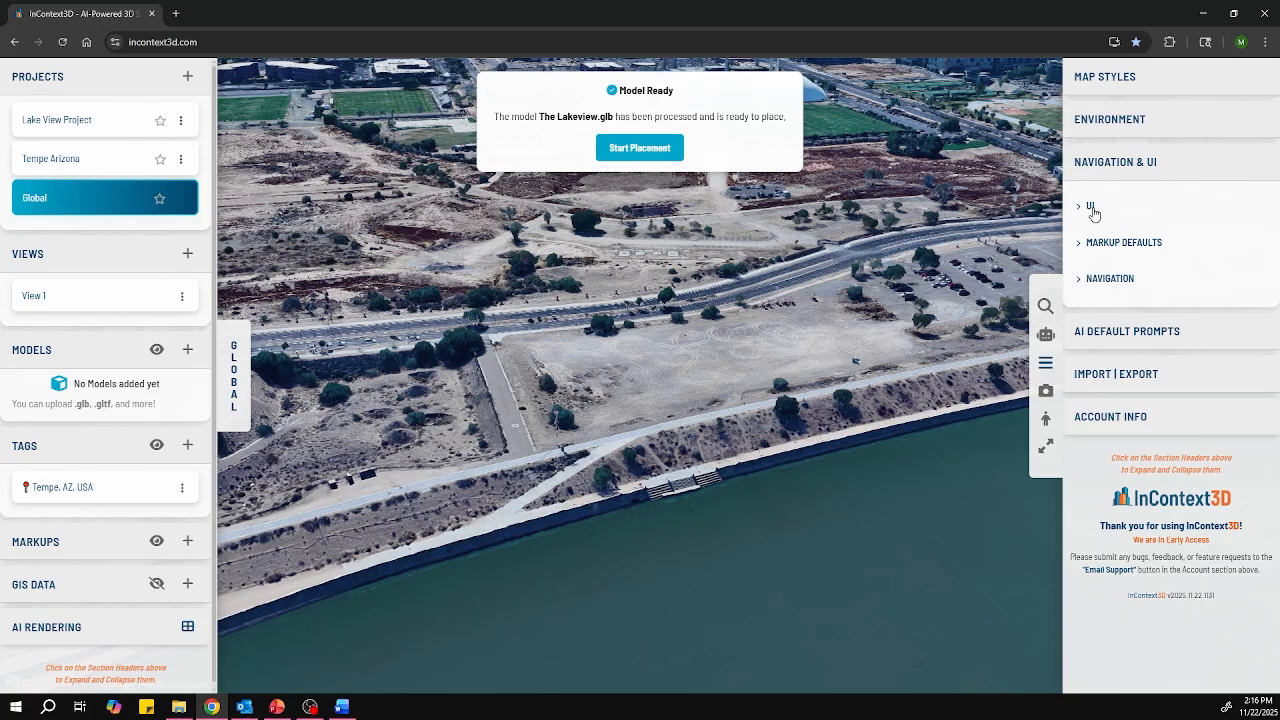
Step: Place The Lakeview.glb model on the lakeside site, at the narrow access strip between the road and the shore
{"action": "left_click", "coordinate": [639, 149]}
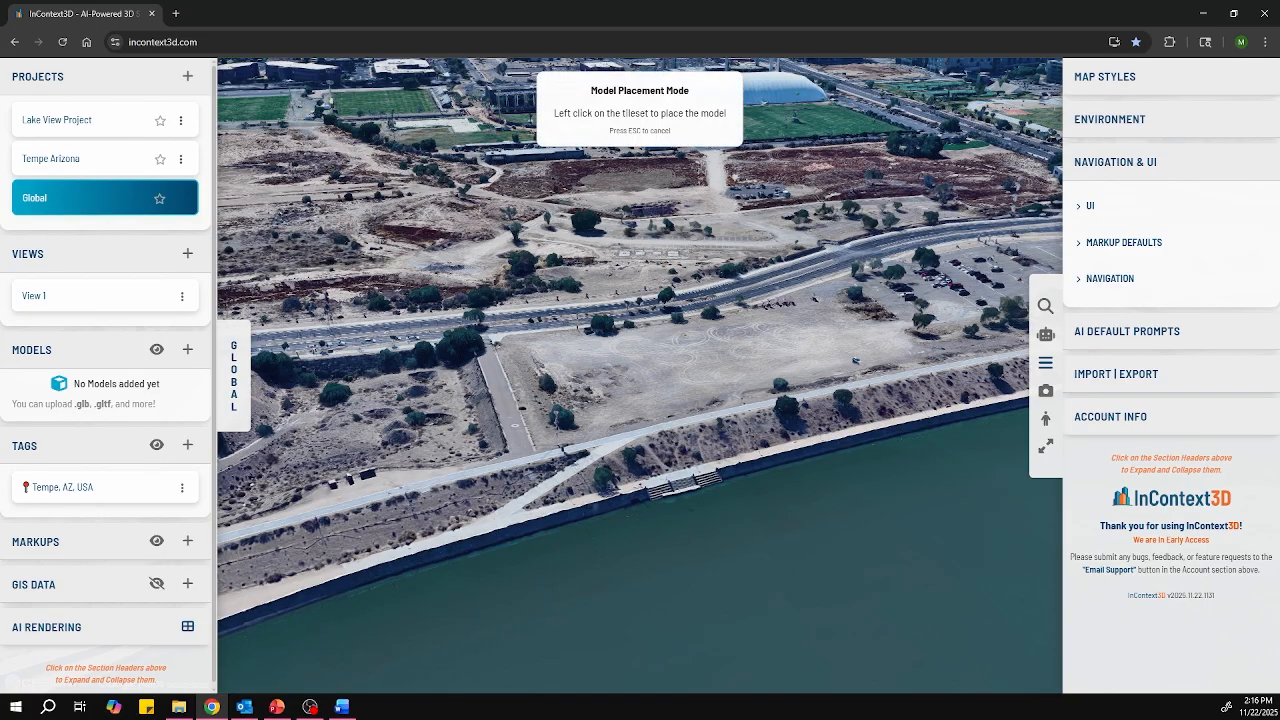
{"action": "left_click", "coordinate": [520, 346]}
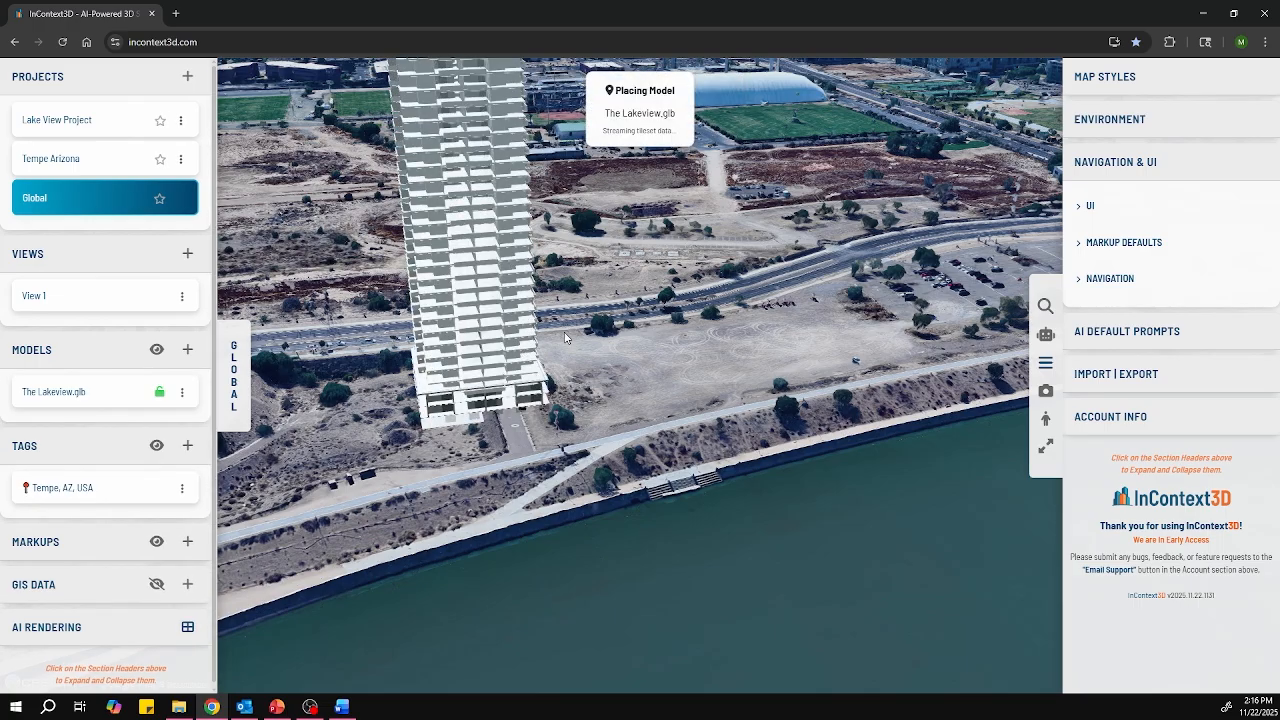
{"action": "scroll", "coordinate": [570, 338], "scroll_direction": "down", "scroll_amount": 5}
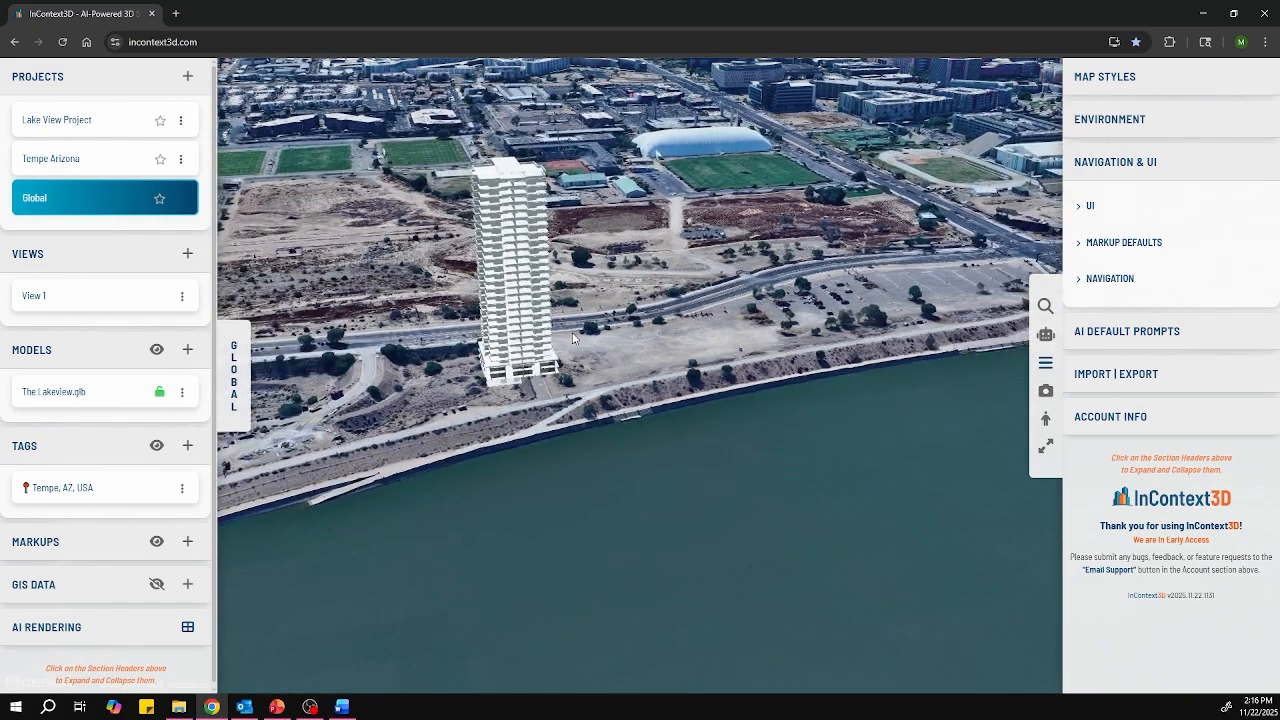
Step: Move the Lakeview tower parallel to the shoreline, off the access strip and onto the adjoining vacant lot
{"action": "left_click", "coordinate": [490, 300]}
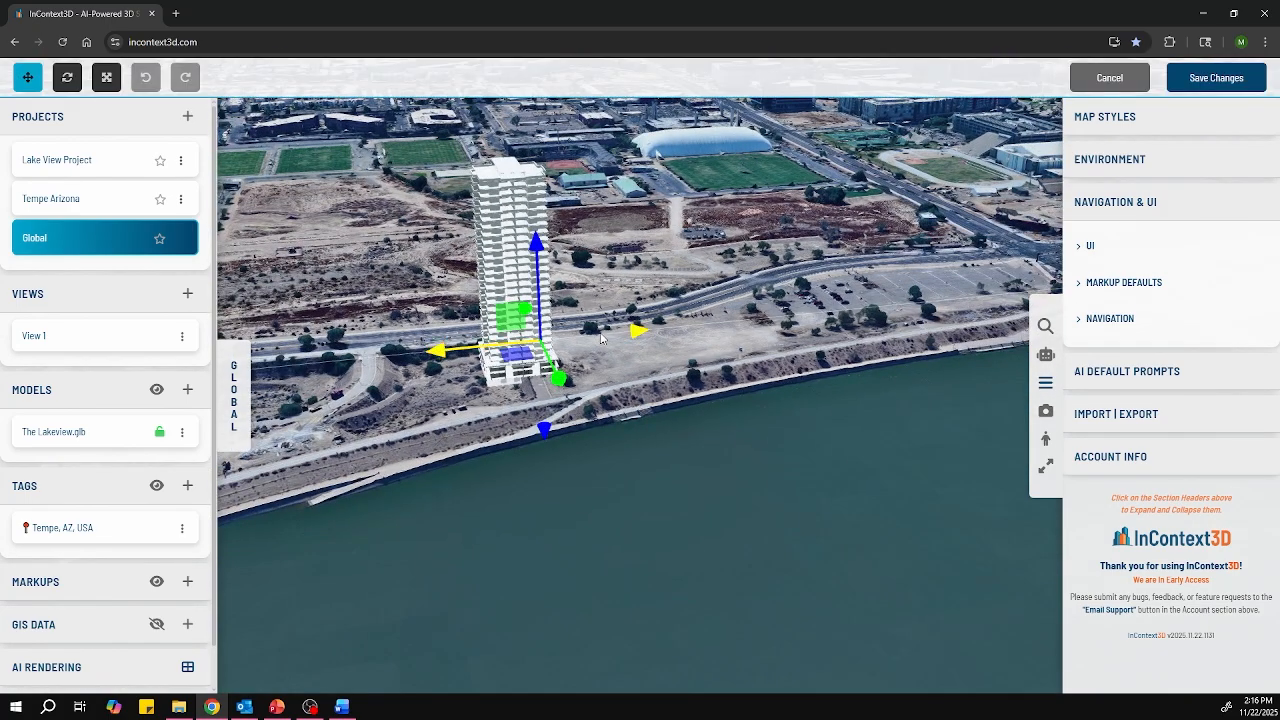
{"action": "left_click_drag", "start_coordinate": [633, 340], "coordinate": [710, 332]}
{"action": "left_click_drag", "start_coordinate": [523, 343], "coordinate": [520, 343]}
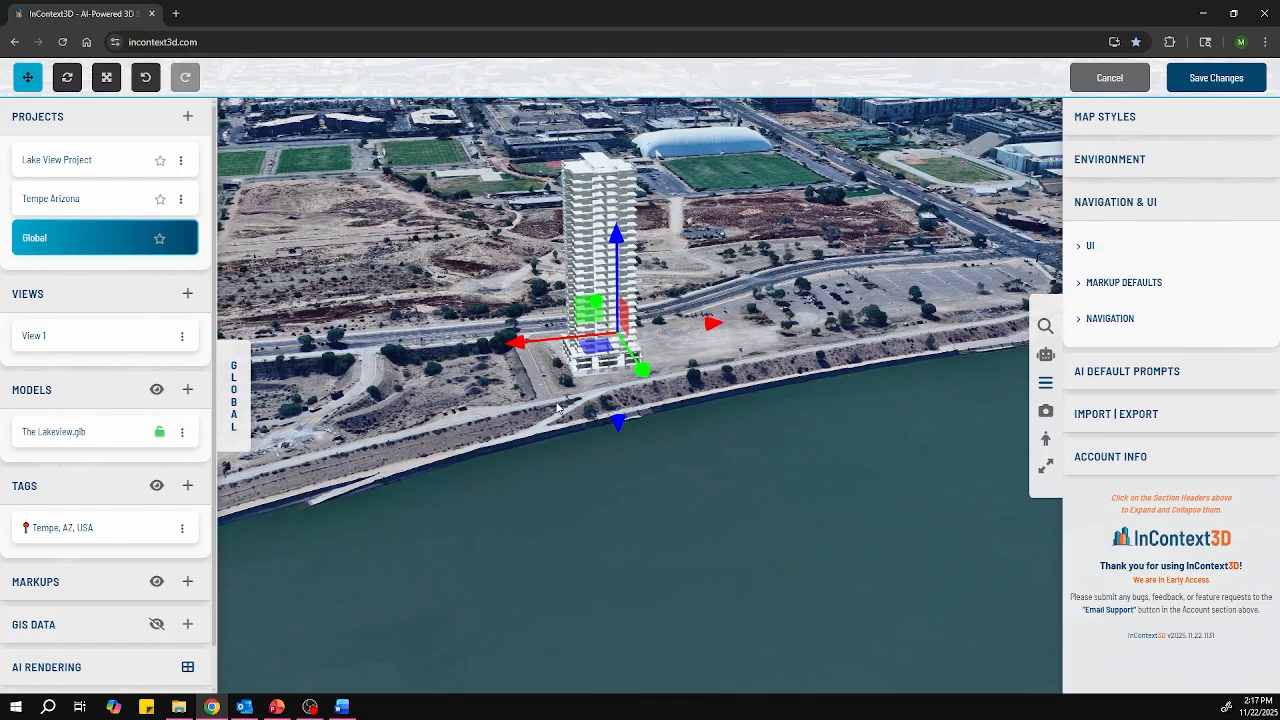
Step: Rotate the Lakeview tower about its vertical axis by roughly a quarter turn
{"action": "left_click", "coordinate": [72, 82]}
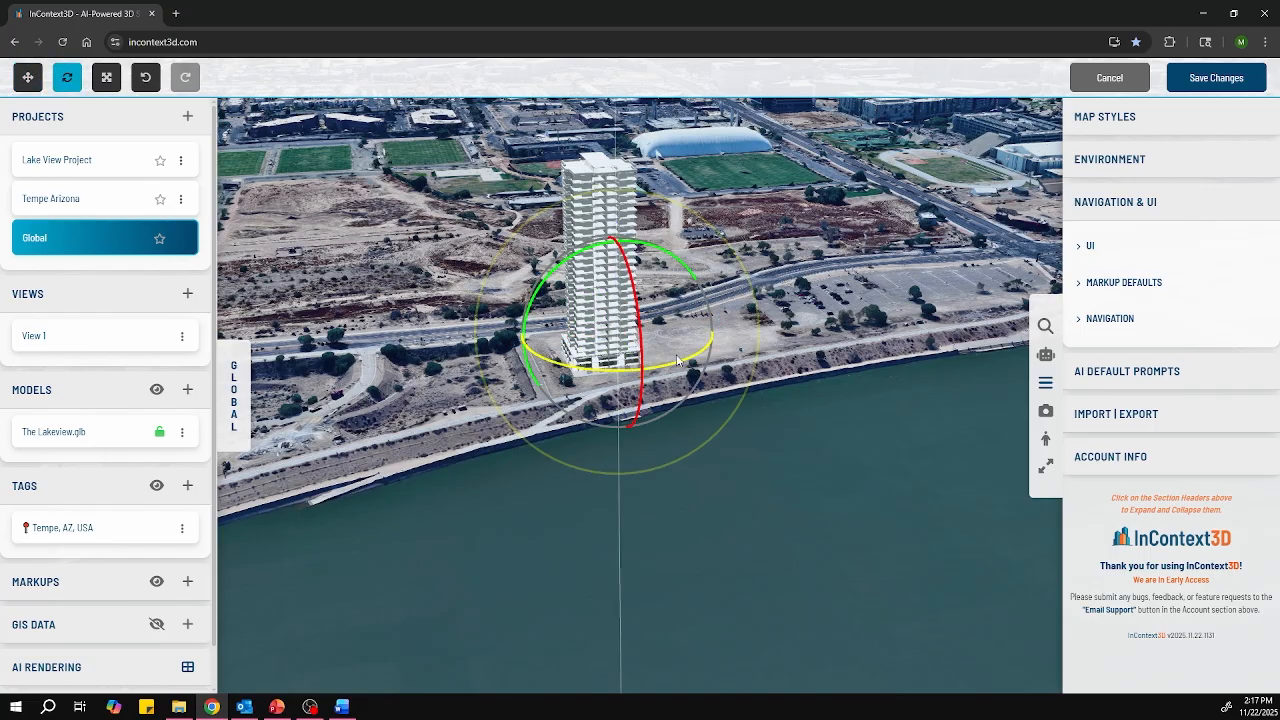
{"action": "left_click_drag", "start_coordinate": [682, 362], "coordinate": [600, 381]}
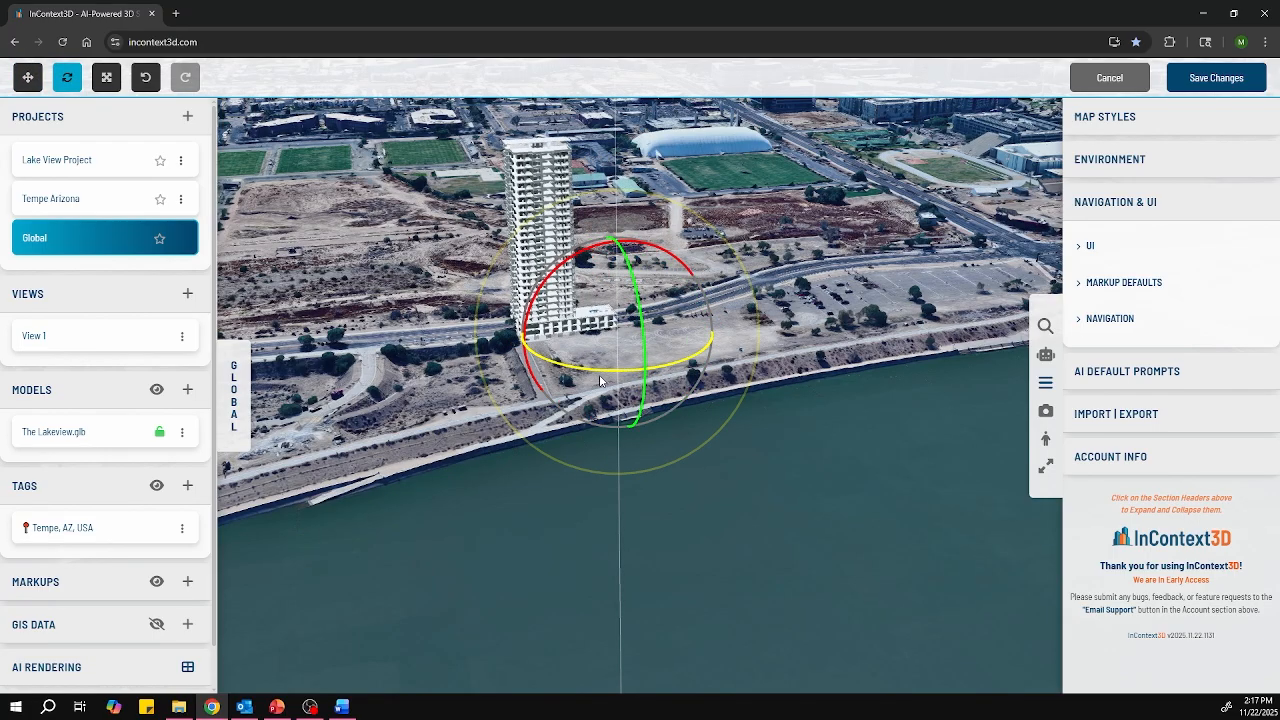
Step: Move the Lakeview tower closer to the lakeshore and slightly along it away from the access strip, and save the placement
{"action": "left_click", "coordinate": [28, 77]}
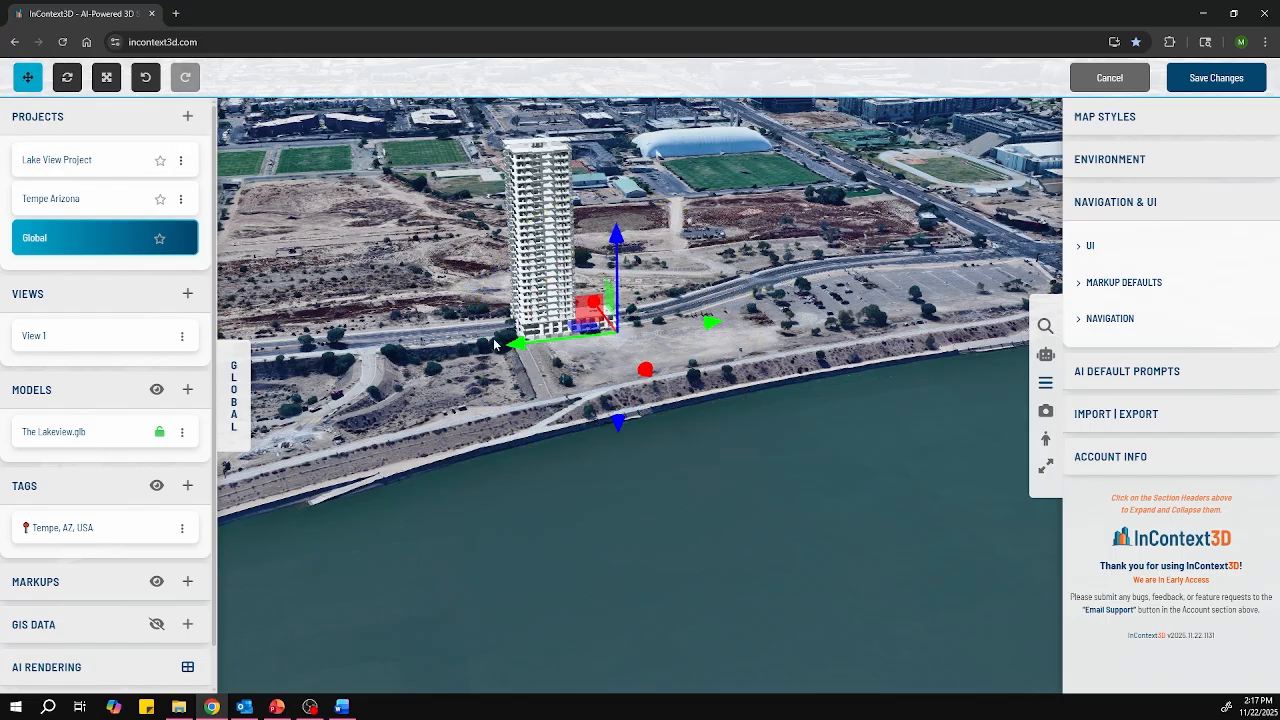
{"action": "left_click_drag", "start_coordinate": [647, 372], "coordinate": [680, 414]}
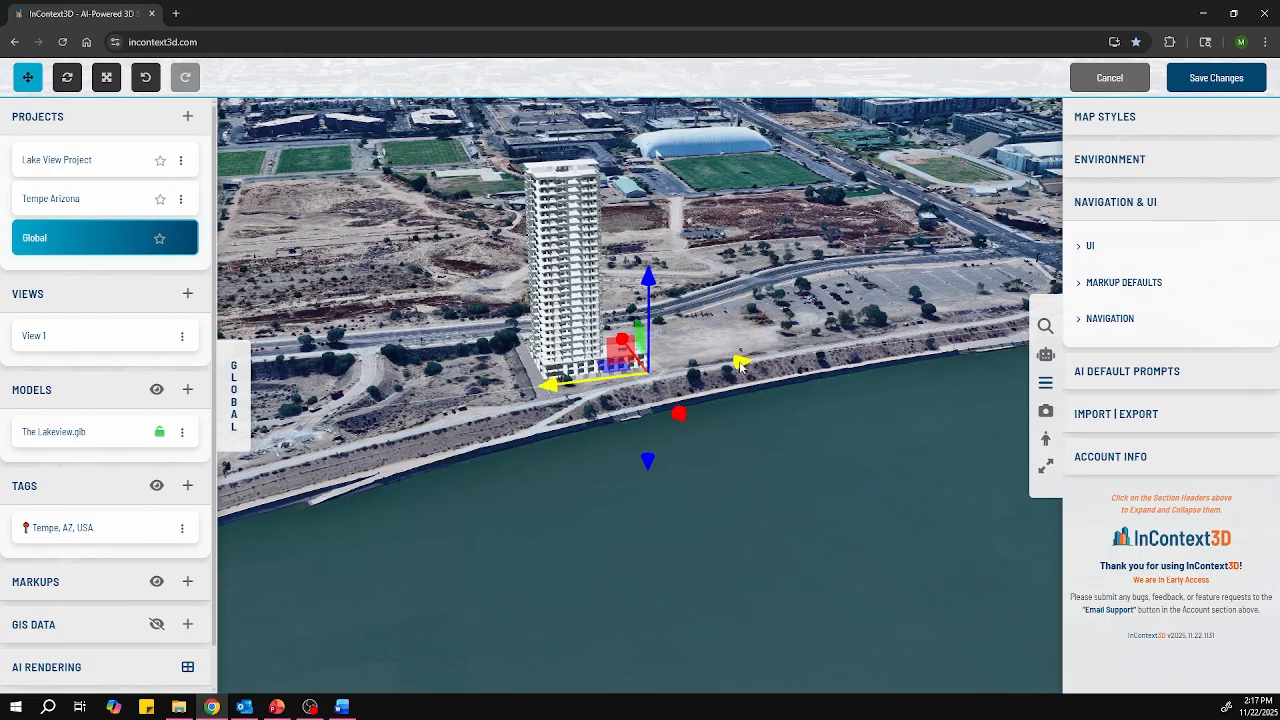
{"action": "left_click_drag", "start_coordinate": [738, 363], "coordinate": [765, 363]}
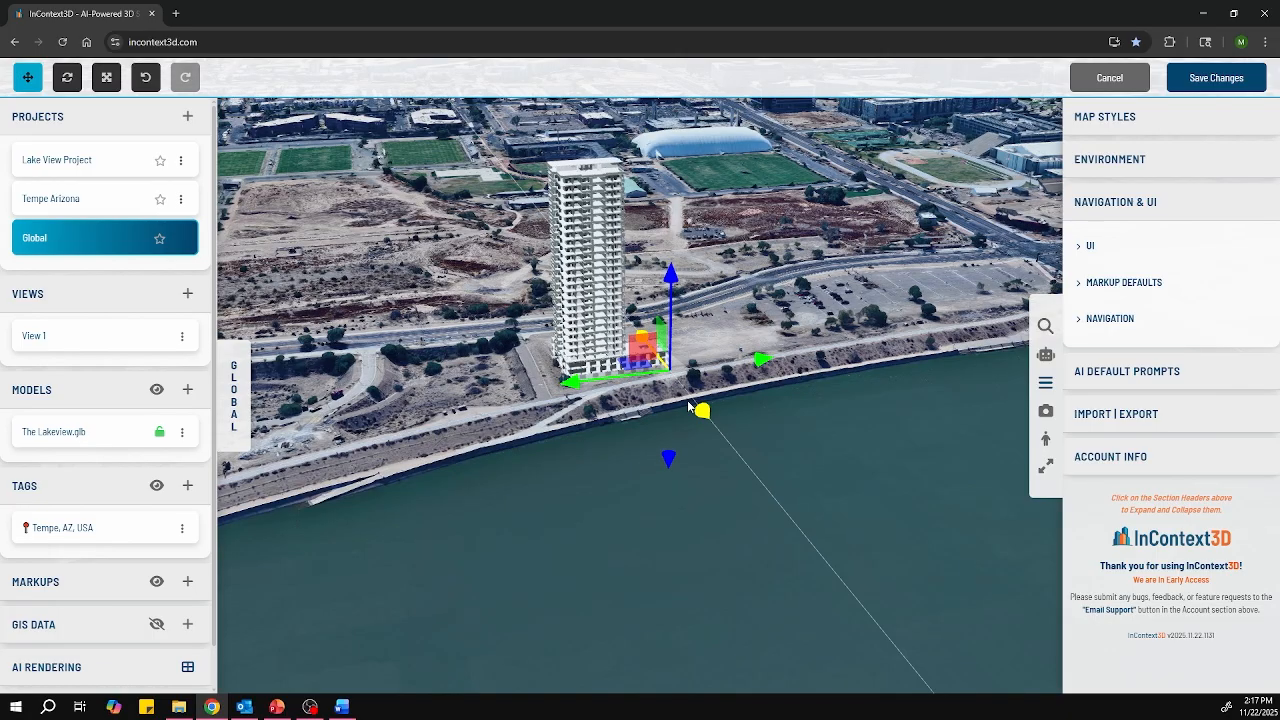
{"action": "left_click_drag", "start_coordinate": [704, 421], "coordinate": [697, 412]}
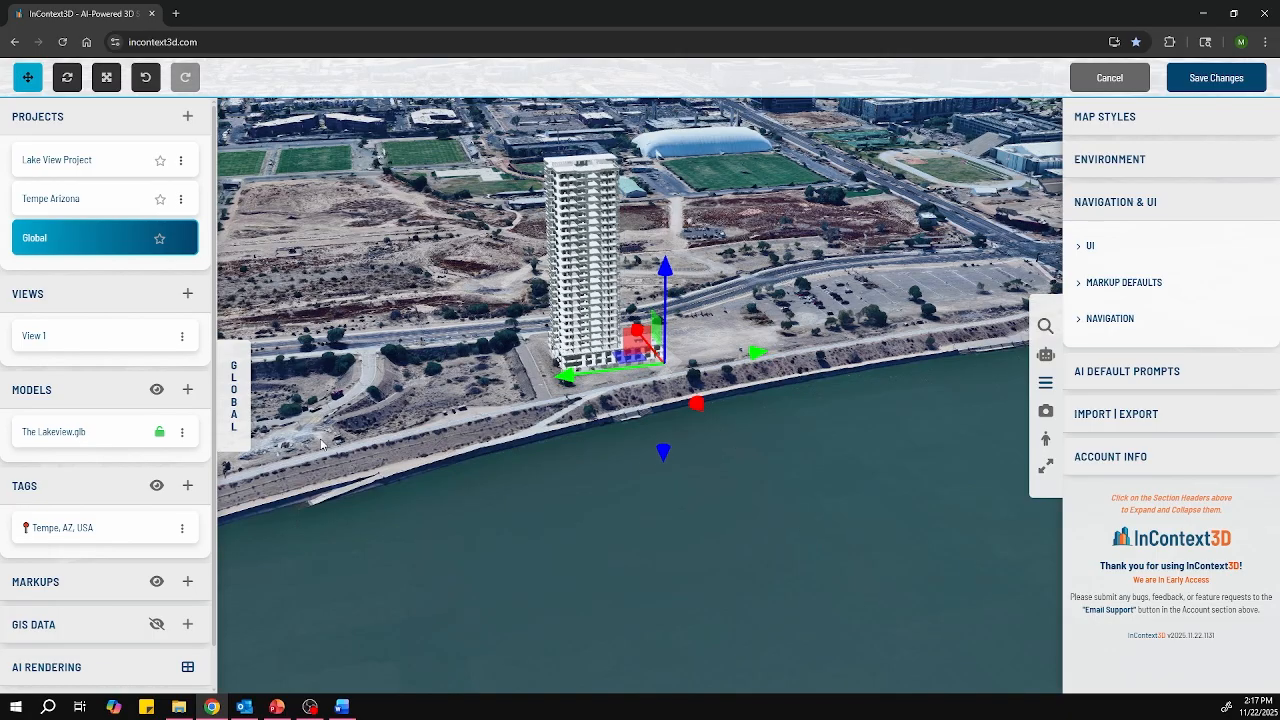
{"action": "left_click", "coordinate": [1214, 80]}
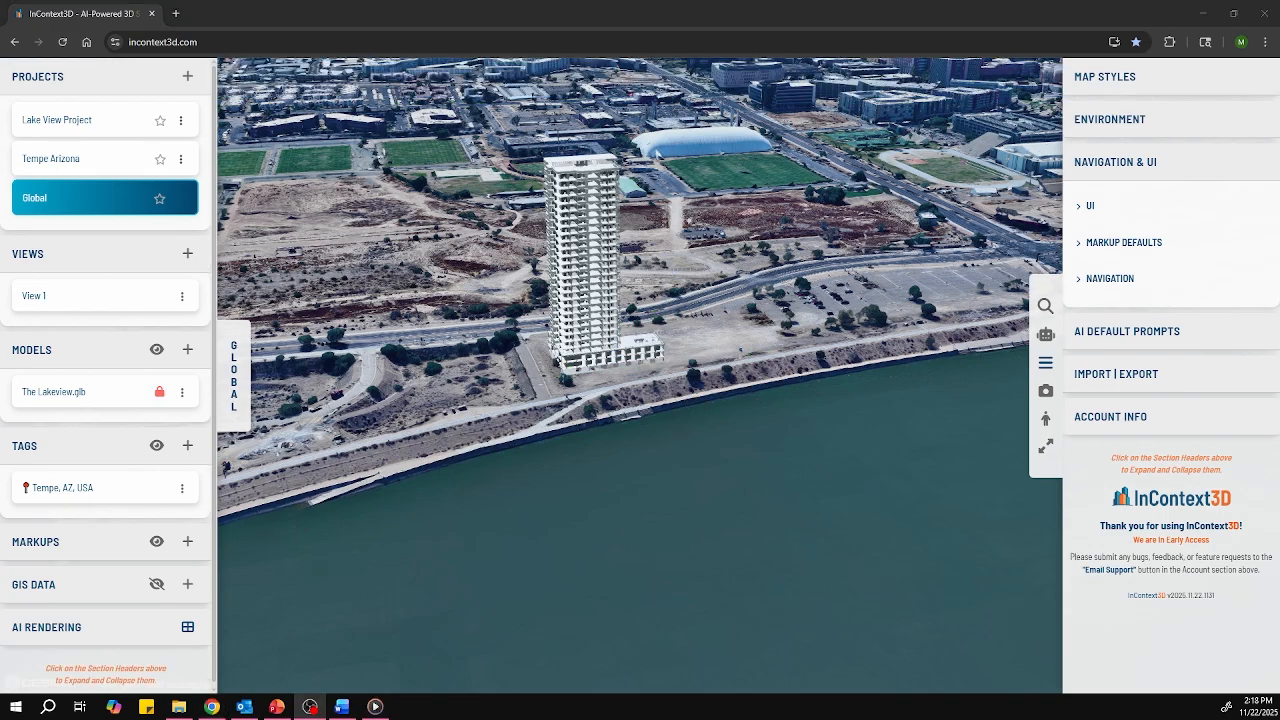
Step: Unlock The Lakeview.glb, raise the tower slightly so its base level stands above the terrain, and save the changes
{"action": "middle_click_drag", "start_coordinate": [718, 403], "coordinate": [653, 424]}
{"action": "scroll", "coordinate": [716, 290], "scroll_direction": "up", "scroll_amount": 10}
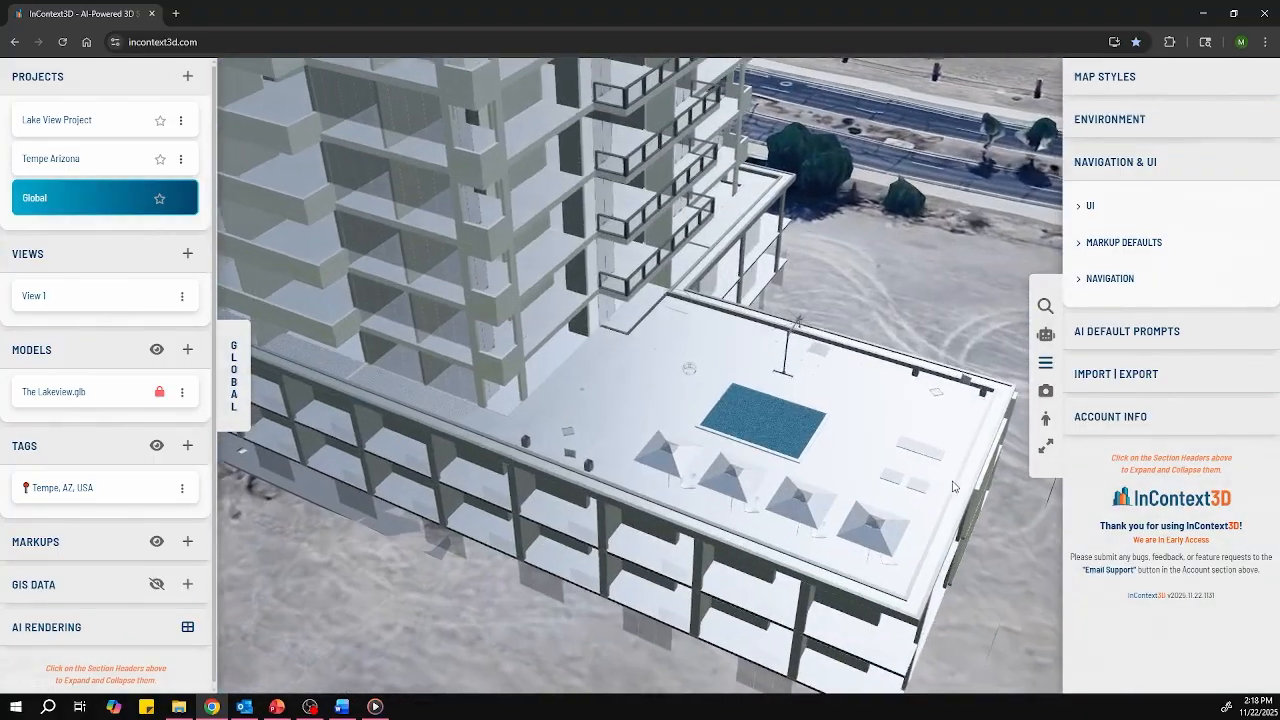
{"action": "middle_click_drag", "start_coordinate": [957, 486], "coordinate": [704, 422]}
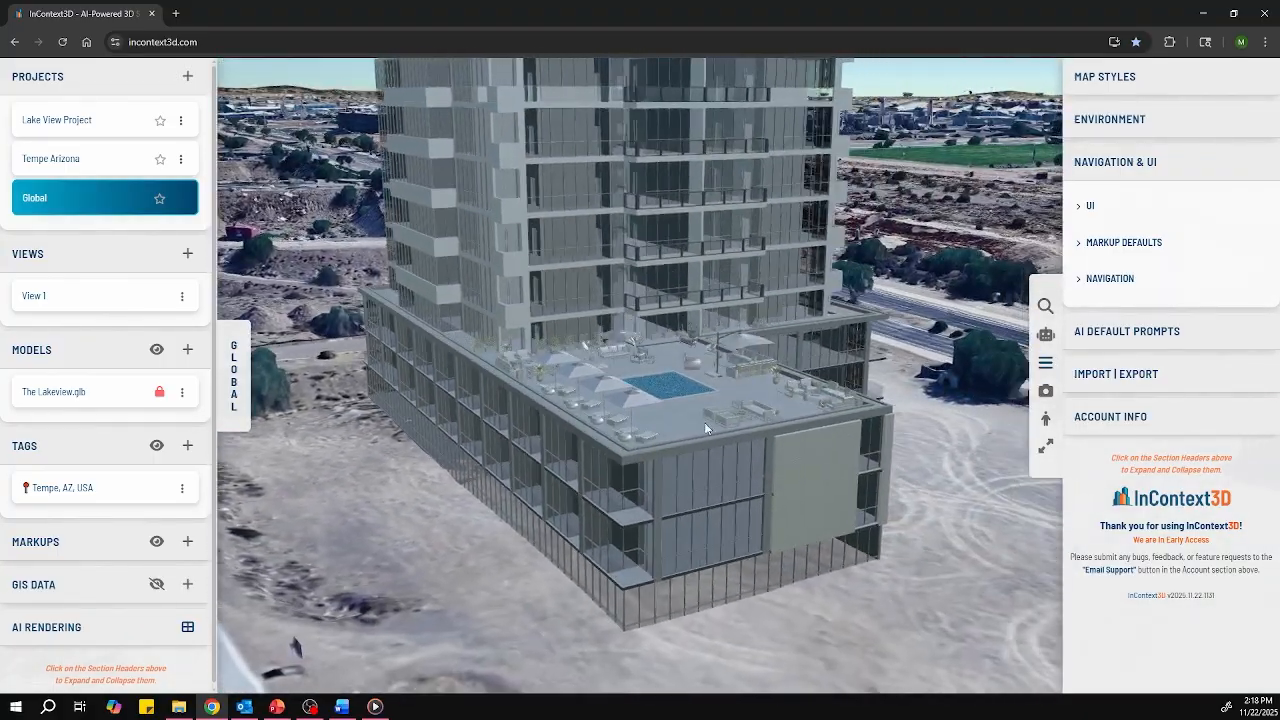
{"action": "left_click", "coordinate": [159, 391]}
{"action": "left_click", "coordinate": [614, 437]}
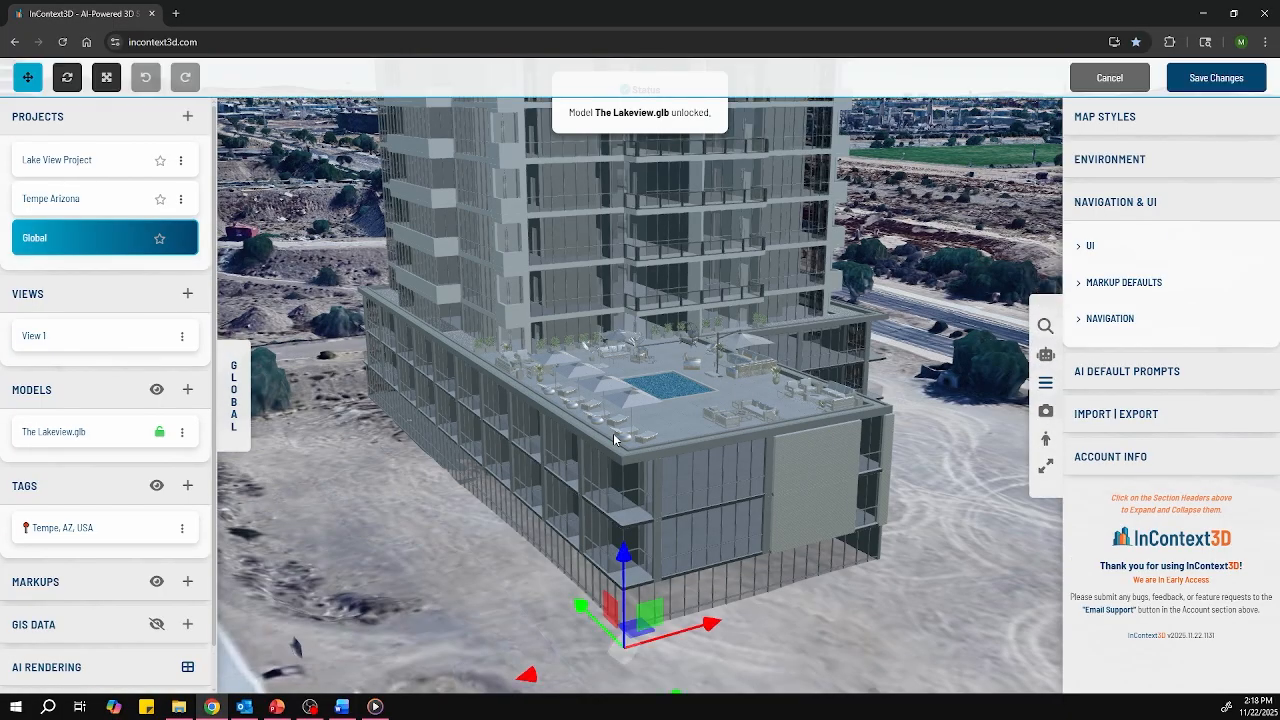
{"action": "left_click_drag", "start_coordinate": [632, 570], "coordinate": [646, 547]}
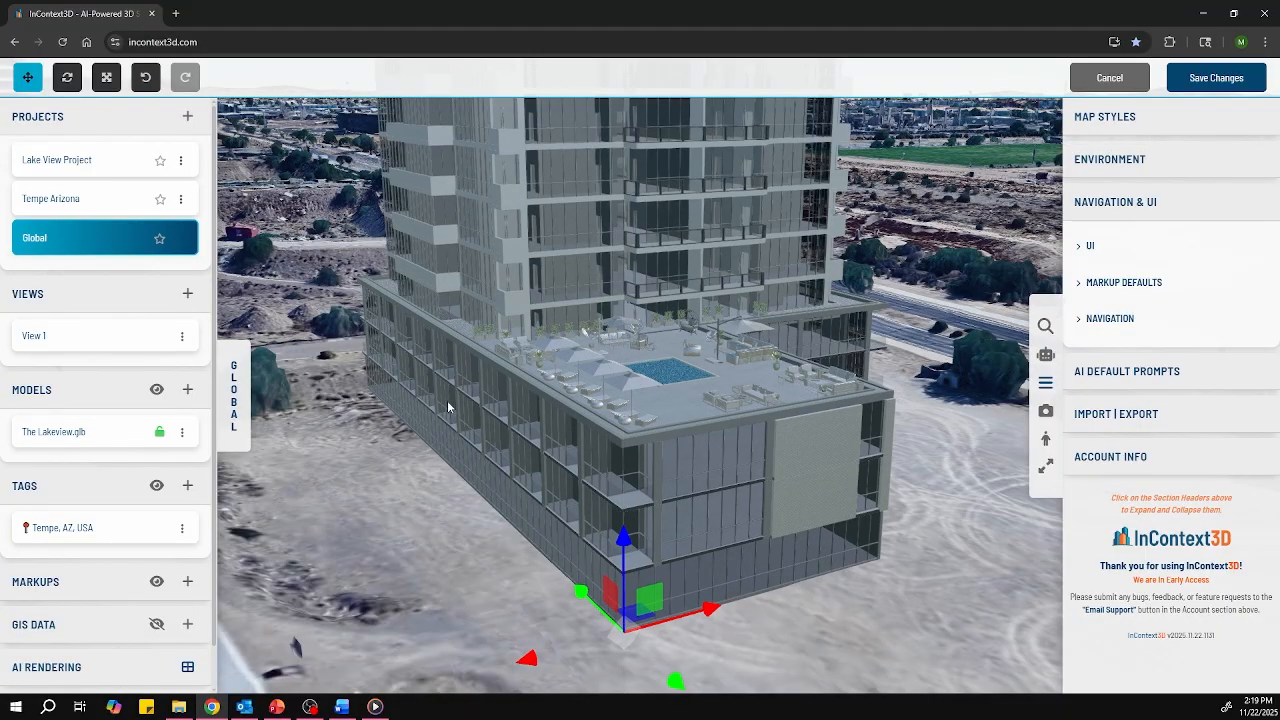
{"action": "left_click", "coordinate": [1233, 84]}
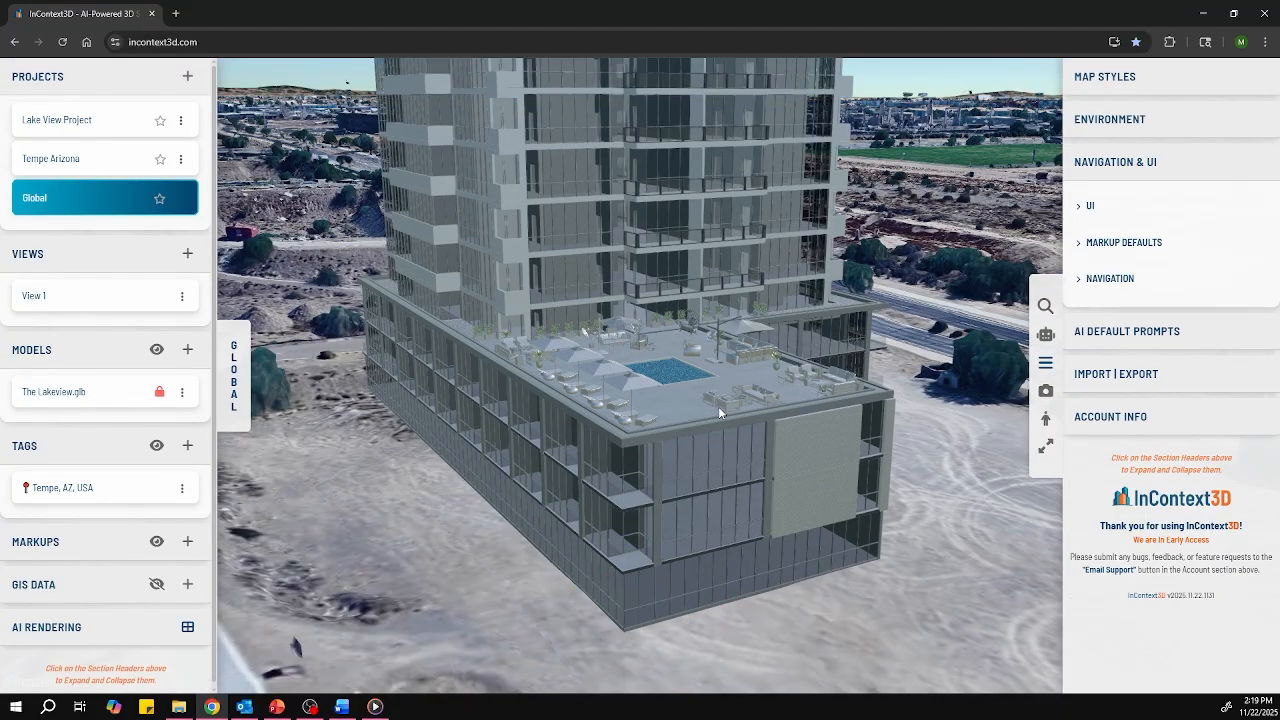
Step: Inspect the tower's base and its clearance to the ground and access strip from the road side around to the lake side
{"action": "scroll", "coordinate": [718, 406], "scroll_direction": "down", "scroll_amount": 3}
{"action": "right_click_drag", "start_coordinate": [859, 444], "coordinate": [829, 476]}
{"action": "left_click_drag", "start_coordinate": [829, 476], "coordinate": [305, 535]}
{"action": "right_click_drag", "start_coordinate": [861, 524], "coordinate": [697, 523]}
{"action": "left_click_drag", "start_coordinate": [916, 525], "coordinate": [681, 503]}
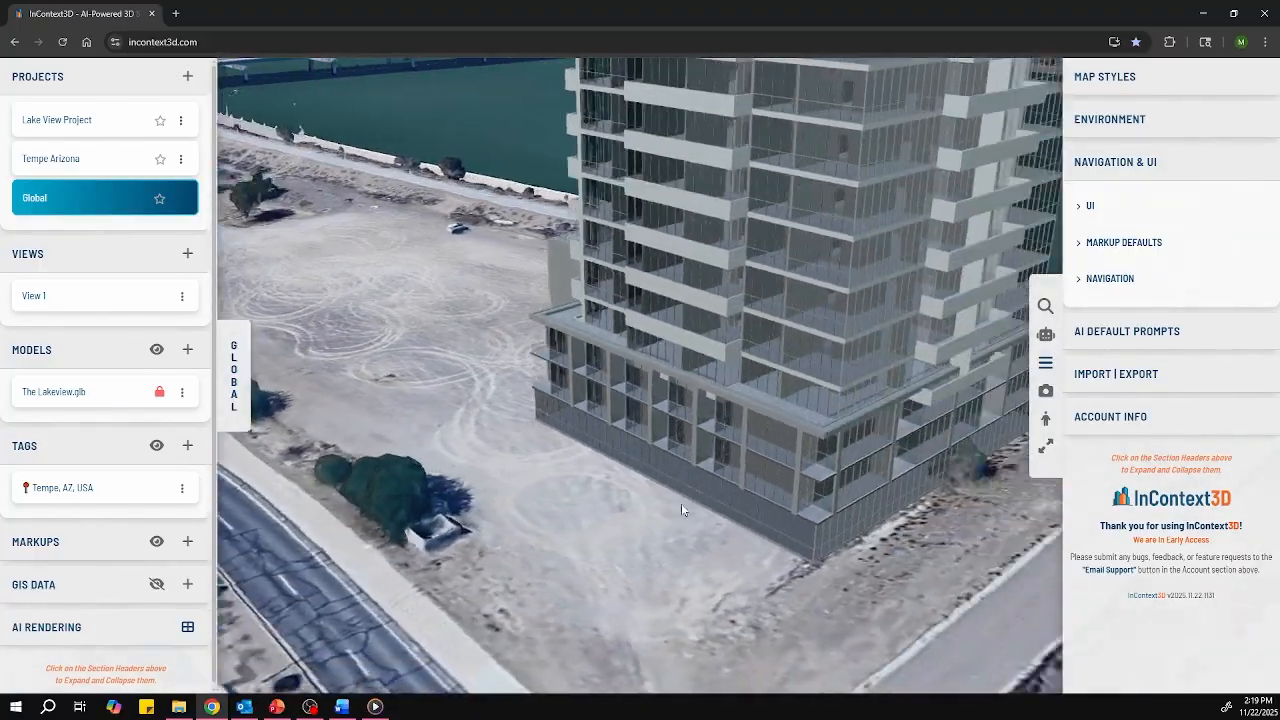
{"action": "right_click_drag", "start_coordinate": [790, 497], "coordinate": [567, 489]}
{"action": "right_click_drag", "start_coordinate": [832, 450], "coordinate": [595, 464]}
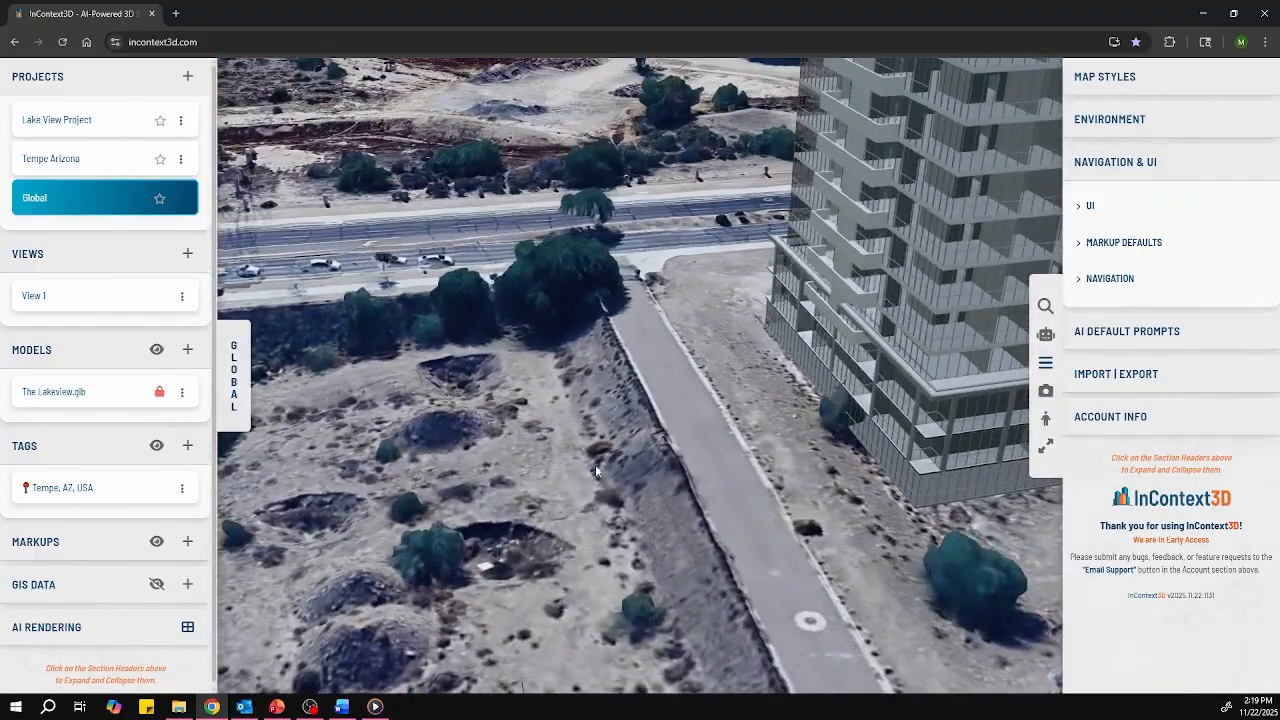
{"action": "right_click_drag", "start_coordinate": [898, 482], "coordinate": [710, 454]}
{"action": "scroll", "coordinate": [720, 456], "scroll_direction": "down", "scroll_amount": 3}
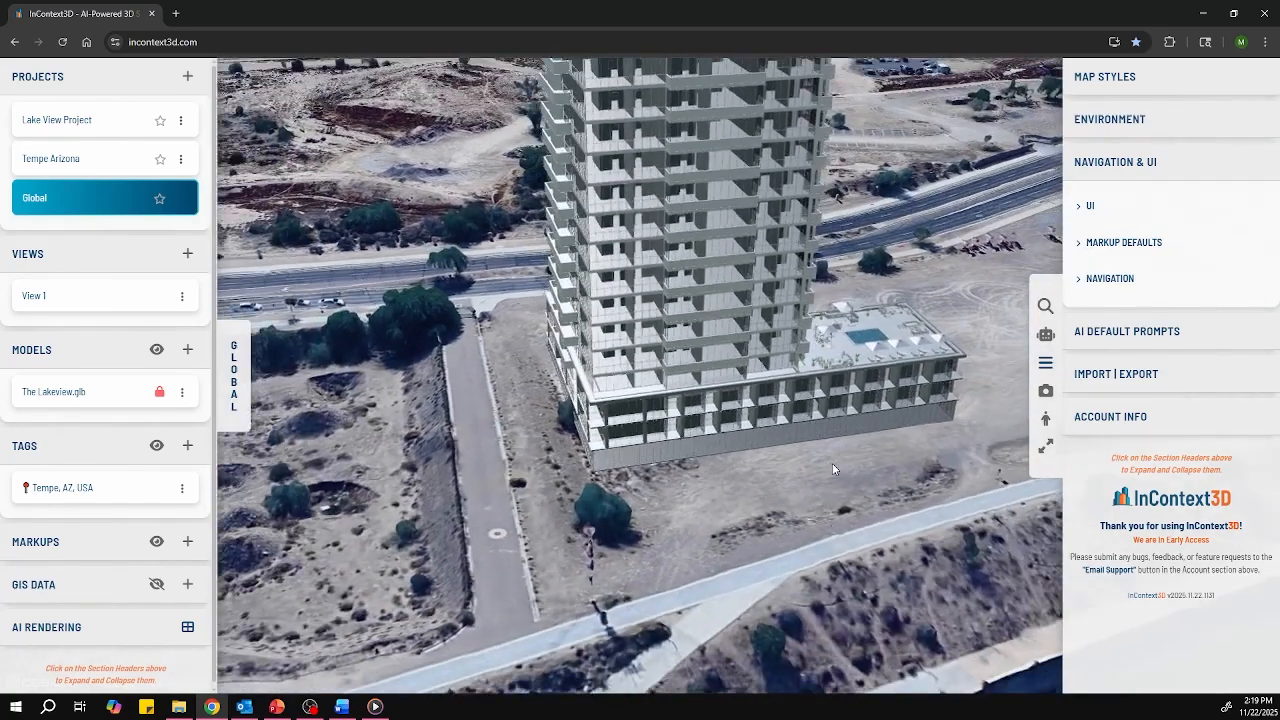
{"action": "right_click_drag", "start_coordinate": [850, 463], "coordinate": [784, 461]}
{"action": "left_click_drag", "start_coordinate": [908, 460], "coordinate": [760, 467]}
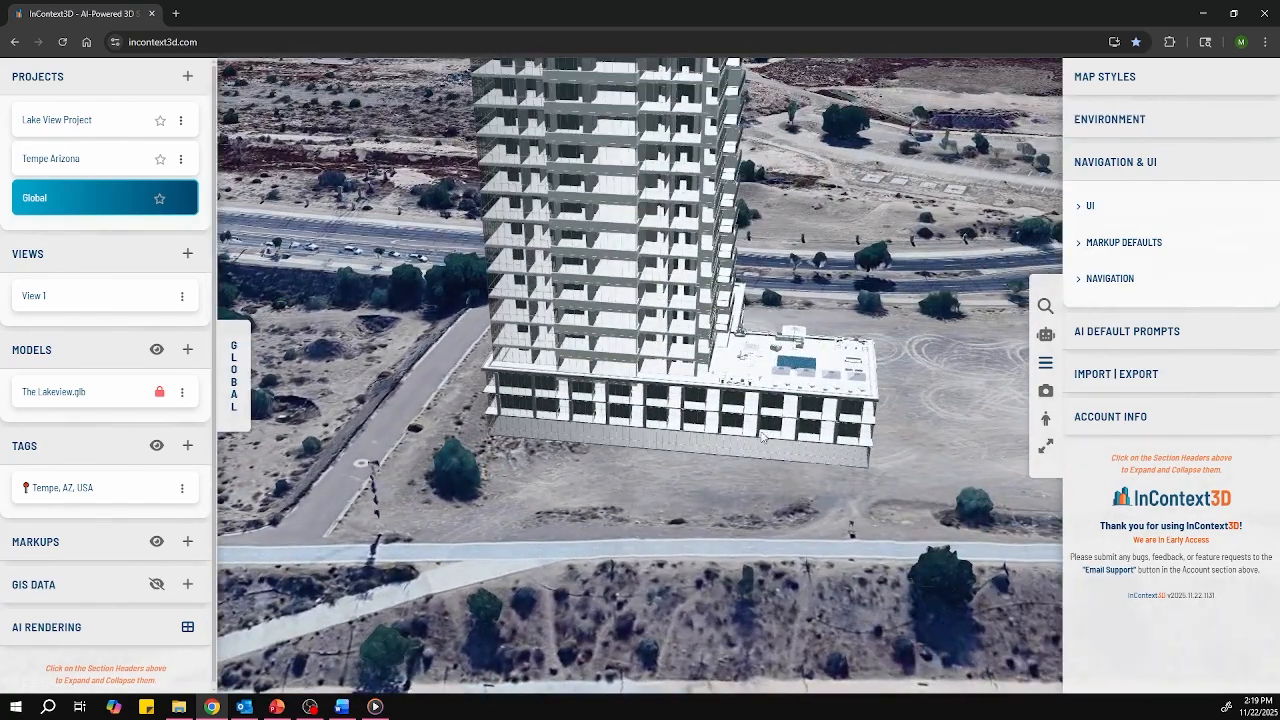
Step: Unlock The Lakeview.glb, shift the tower parallel to the shoreline farther from the access strip, and save the changes
{"action": "left_click", "coordinate": [159, 391]}
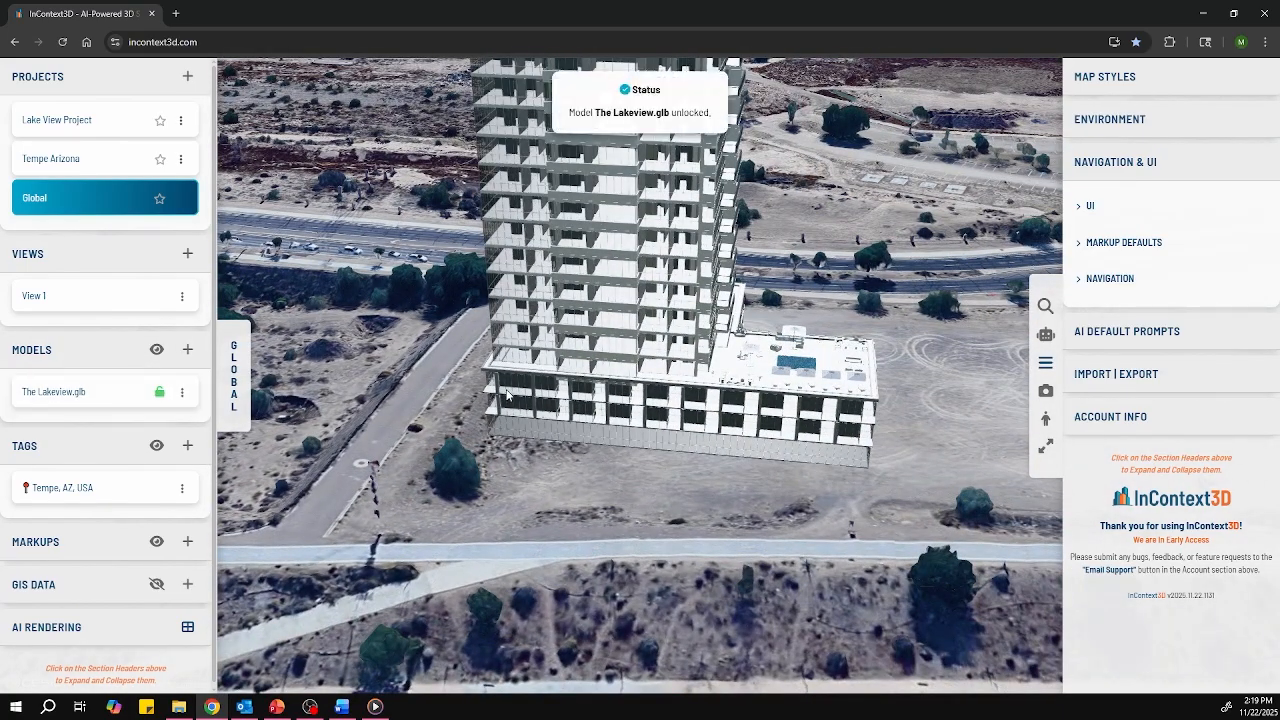
{"action": "left_click", "coordinate": [507, 395]}
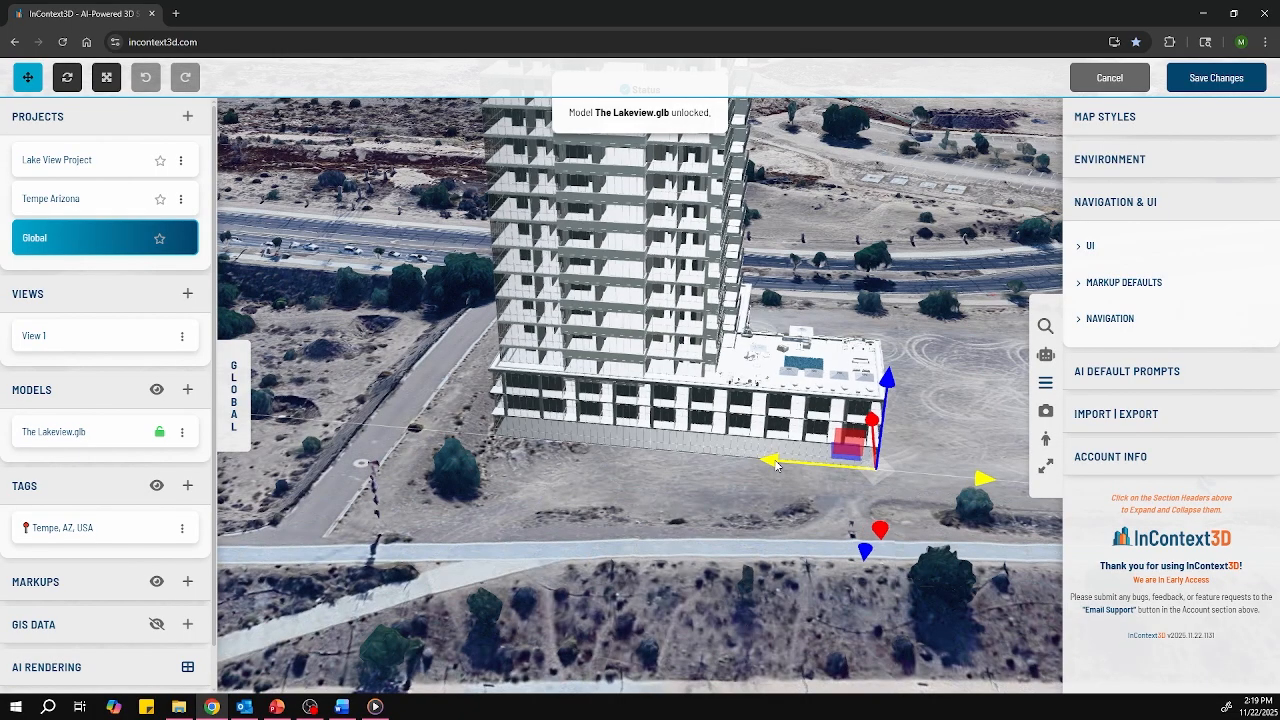
{"action": "left_click_drag", "start_coordinate": [776, 464], "coordinate": [806, 465]}
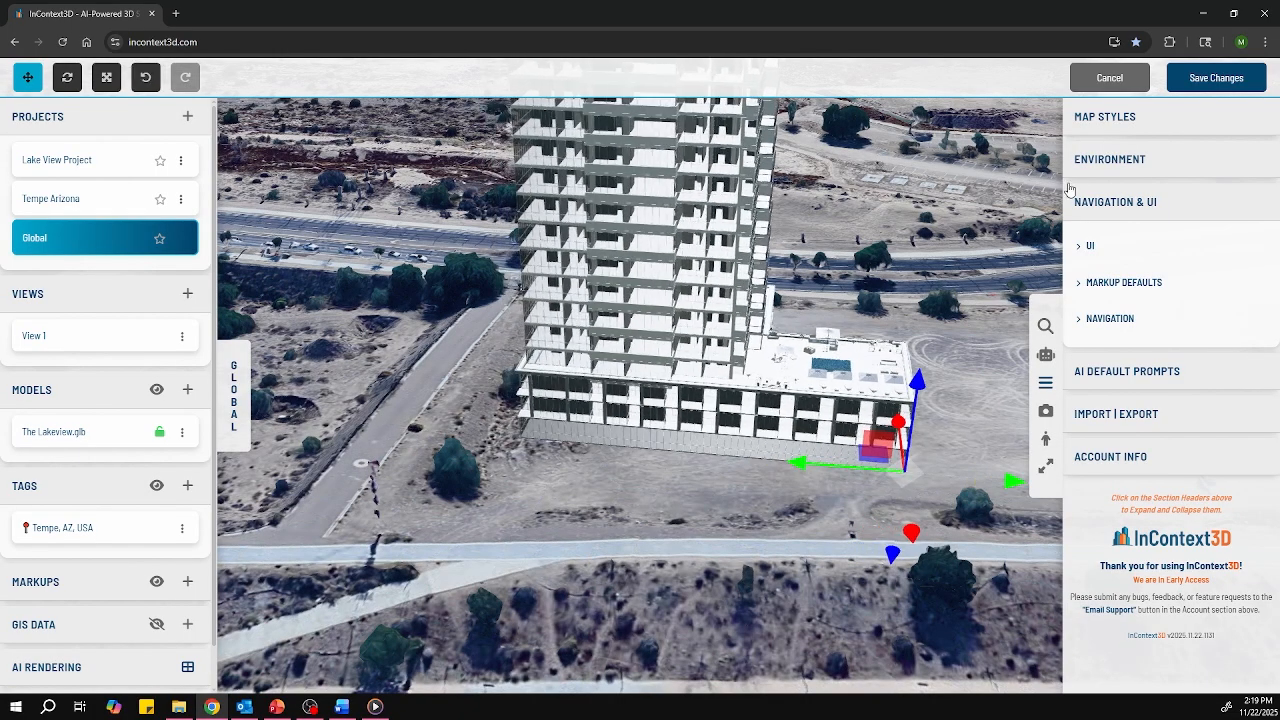
{"action": "left_click", "coordinate": [1233, 80]}
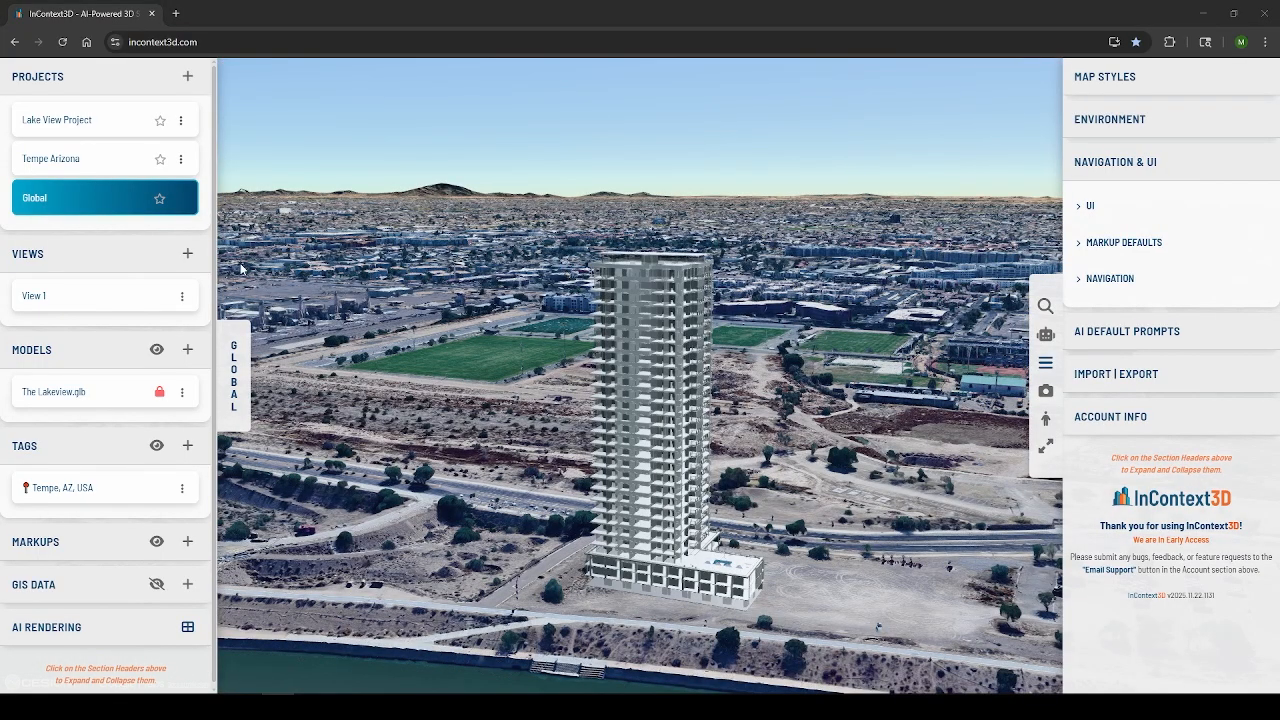
Step: Save the current overview of the tower with the lakefront and city skyline as a new view
{"action": "left_click", "coordinate": [188, 254]}
{"action": "left_click", "coordinate": [313, 322]}
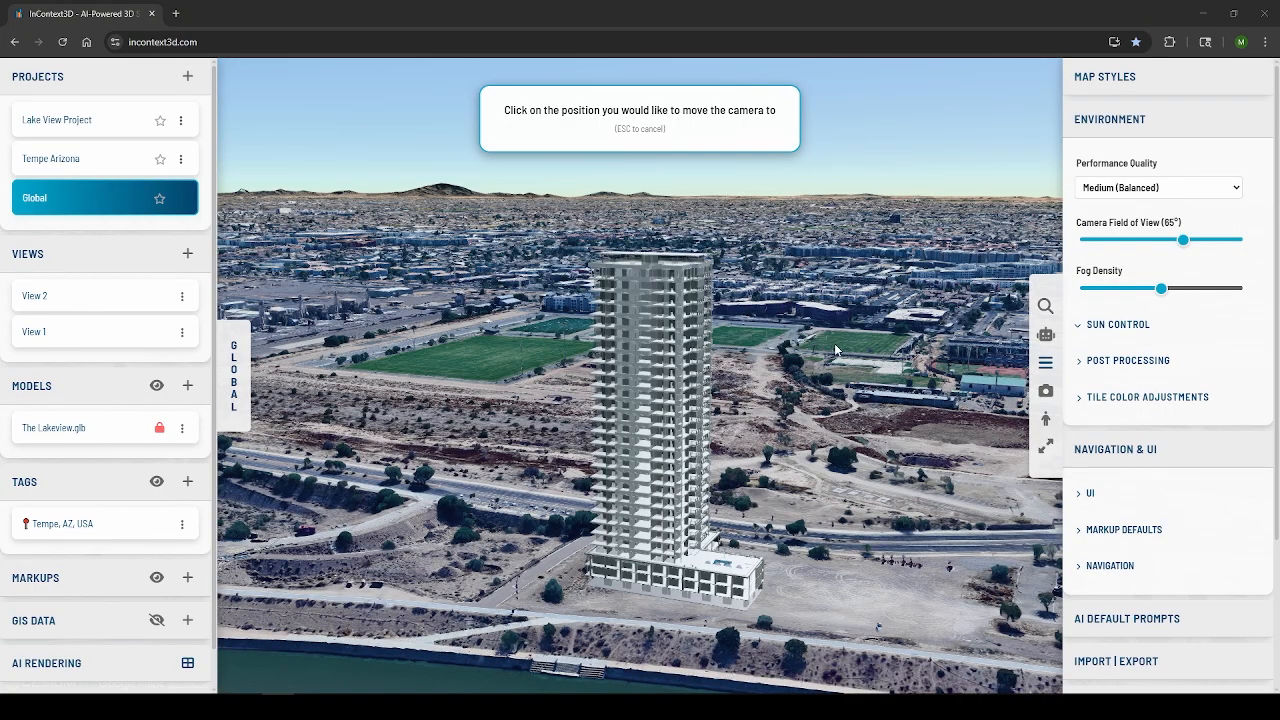
Step: Place the walking camera on one of the tower's upper balconies and turn it toward the lake and the distant mountains
{"action": "left_click", "coordinate": [1046, 420]}
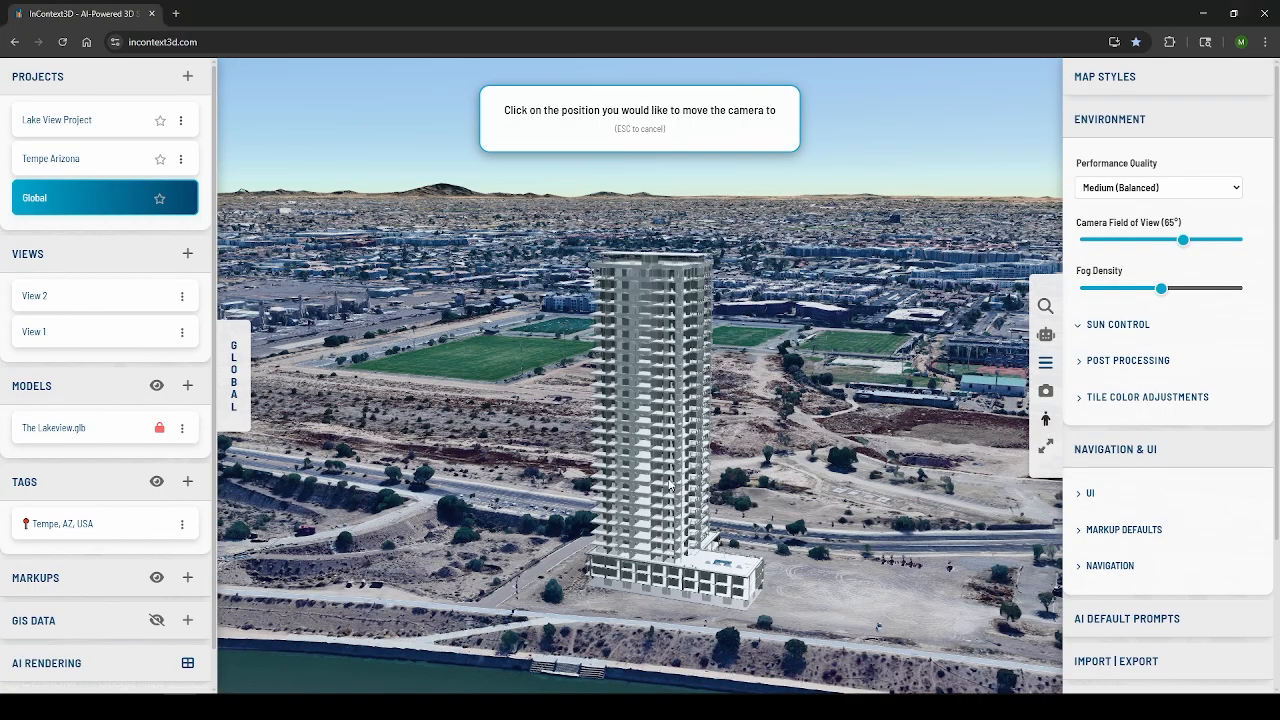
{"action": "scroll", "coordinate": [672, 482], "scroll_direction": "up", "scroll_amount": 10}
{"action": "scroll", "coordinate": [690, 480], "scroll_direction": "up", "scroll_amount": 10}
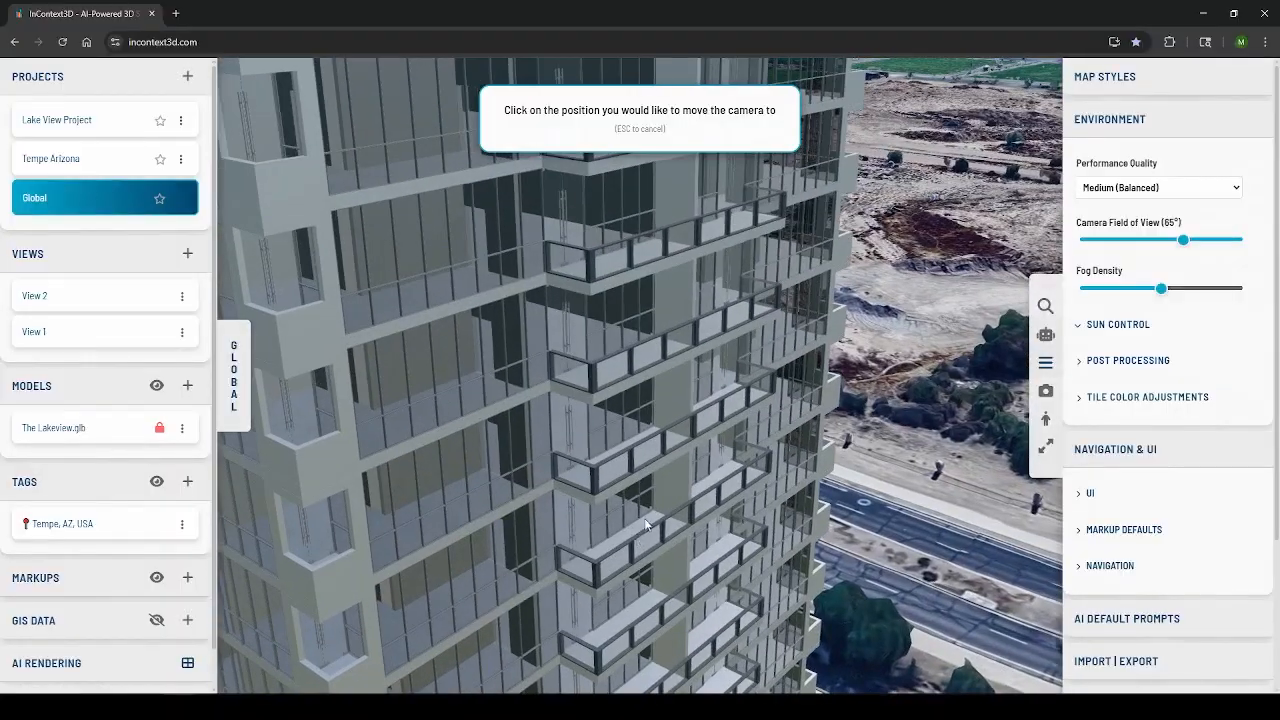
{"action": "left_click", "coordinate": [648, 519]}
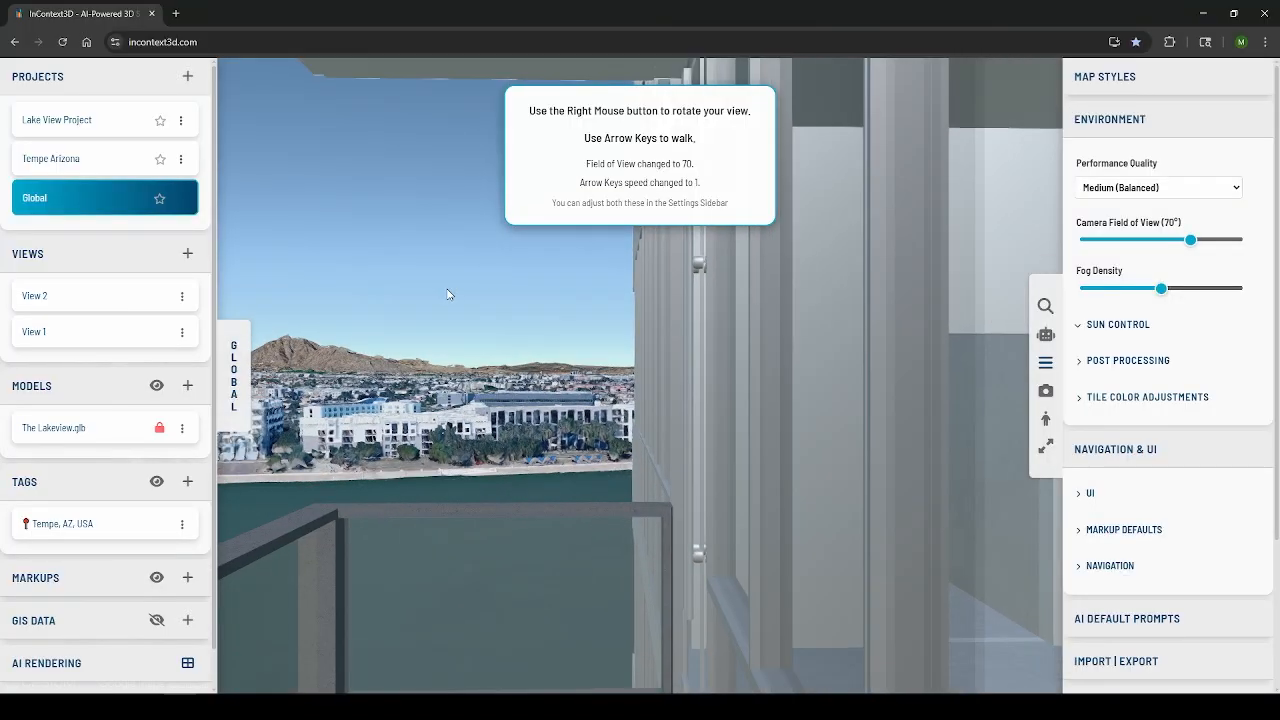
{"action": "right_click_drag", "start_coordinate": [448, 294], "coordinate": [820, 299]}
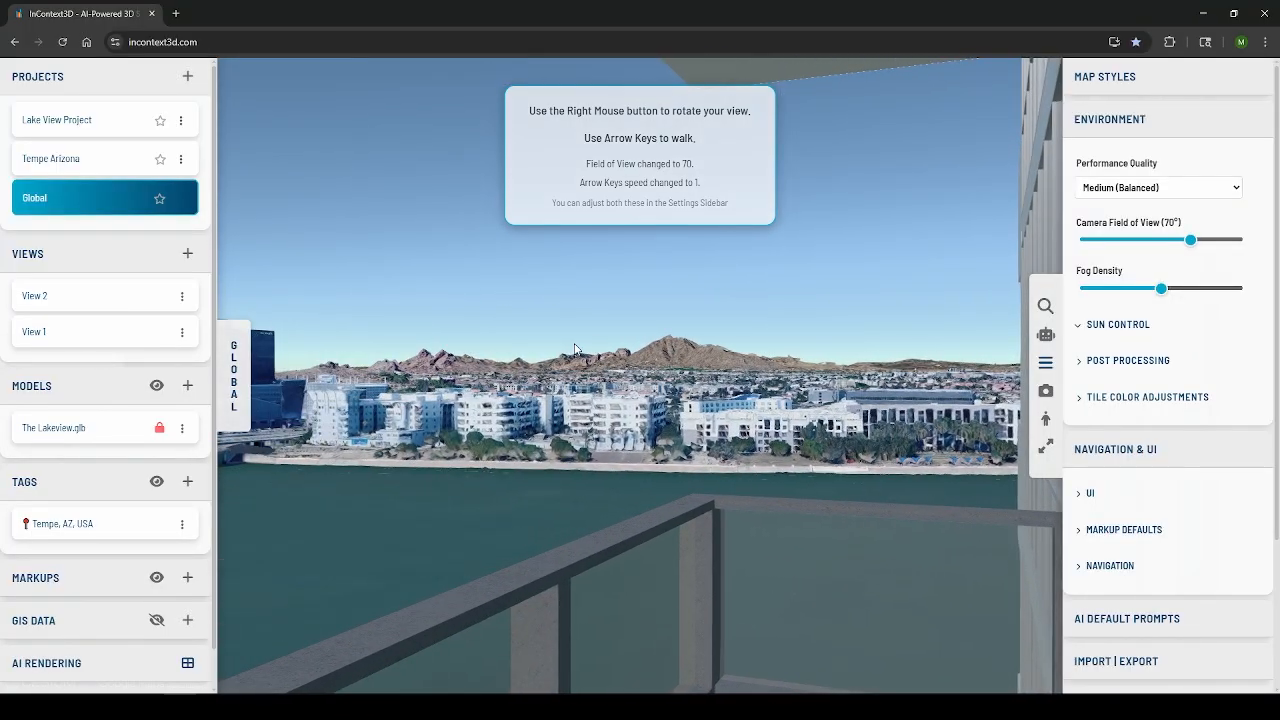
{"action": "right_click_drag", "start_coordinate": [575, 349], "coordinate": [663, 346]}
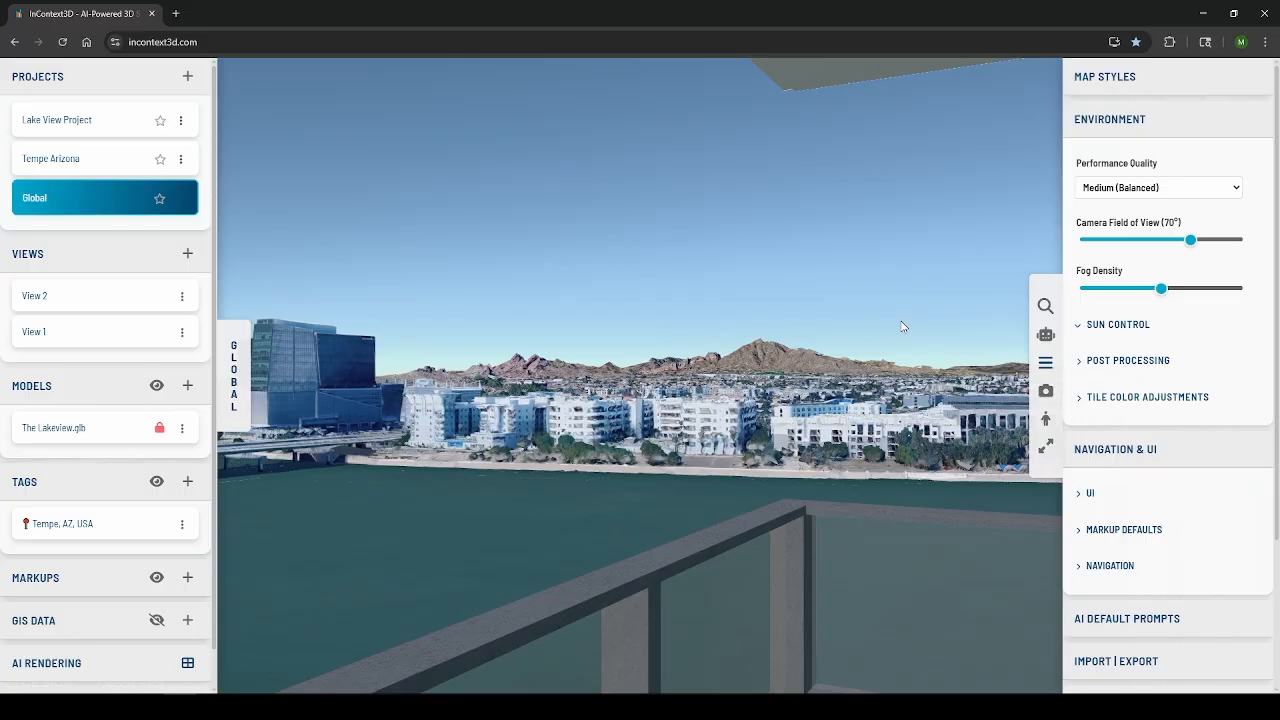
Step: Widen the camera field of view to 94° in the environment settings
{"action": "left_click", "coordinate": [1168, 130]}
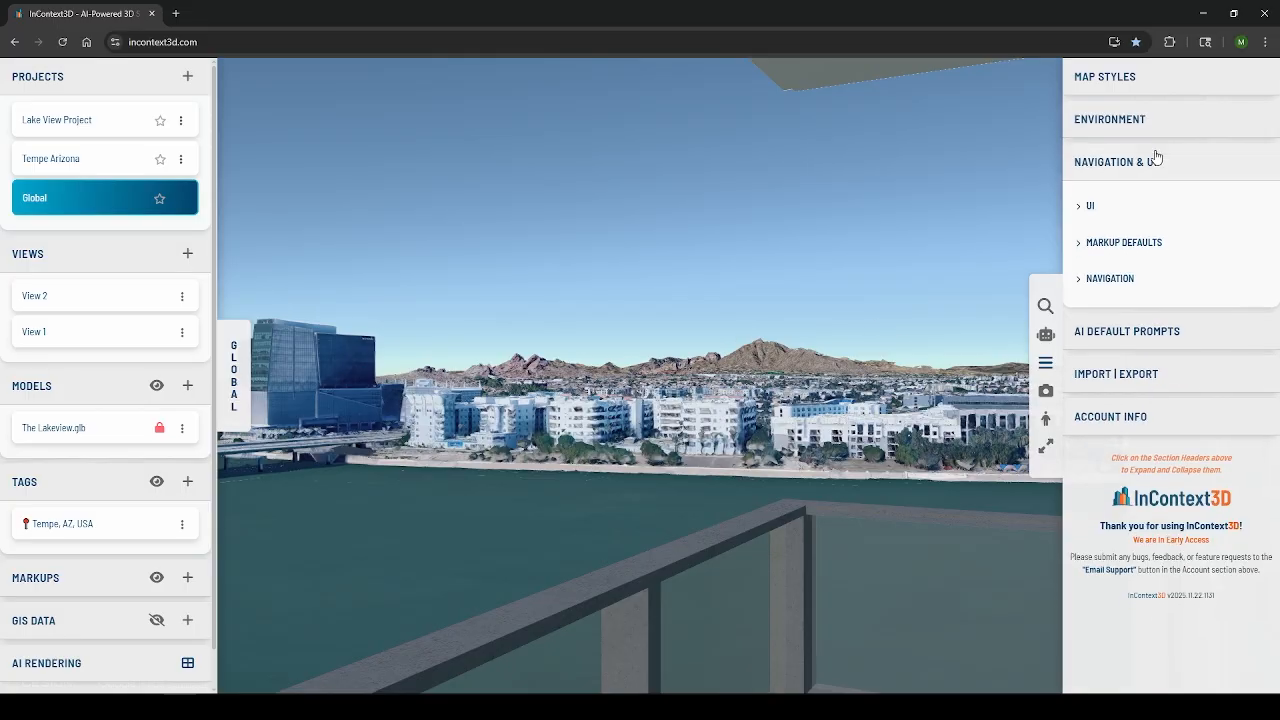
{"action": "left_click", "coordinate": [1151, 122]}
{"action": "left_click_drag", "start_coordinate": [1190, 241], "coordinate": [1229, 245]}
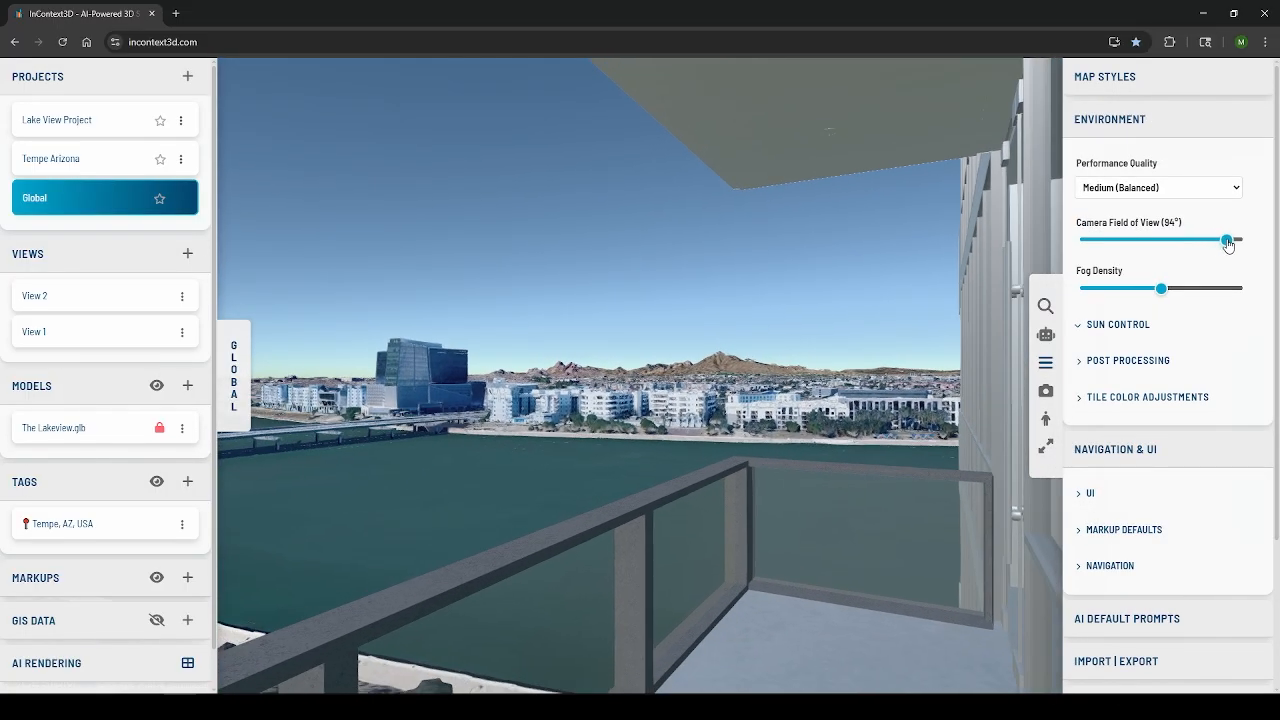
Step: Save the current balcony camera position as a new view and name it Balcony View
{"action": "left_click", "coordinate": [189, 256]}
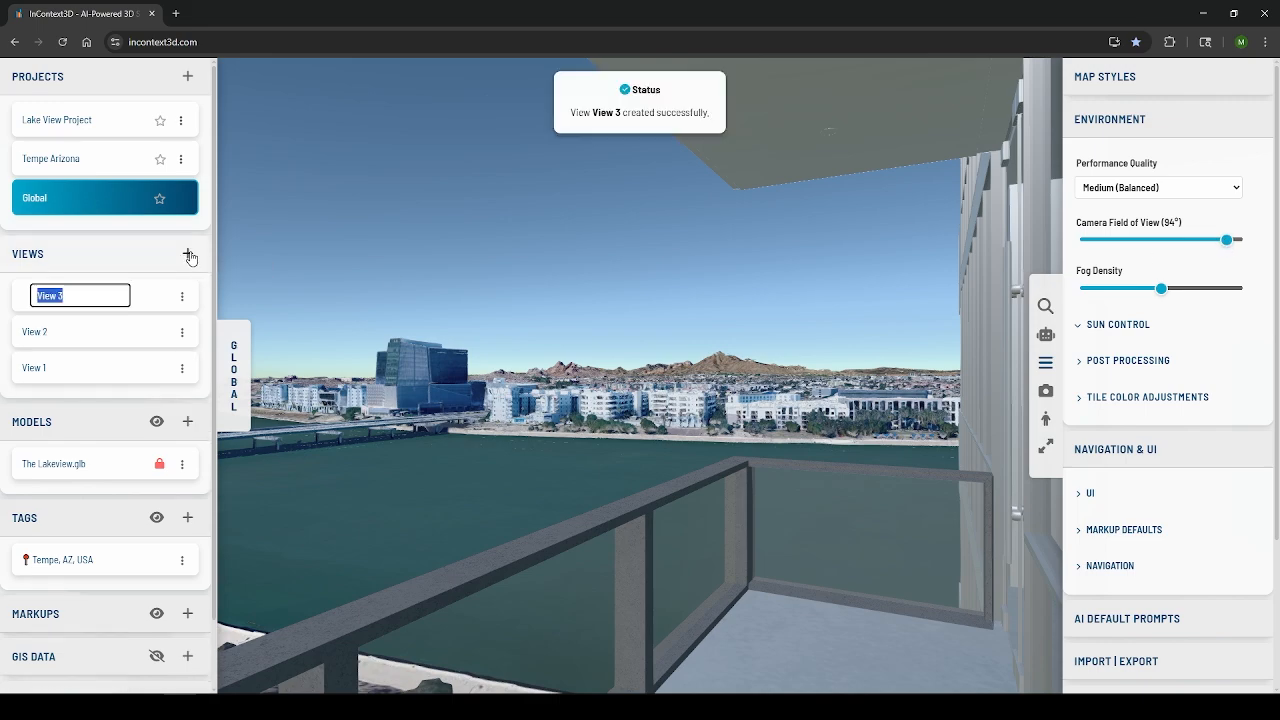
{"action": "key", "text": "Return"}
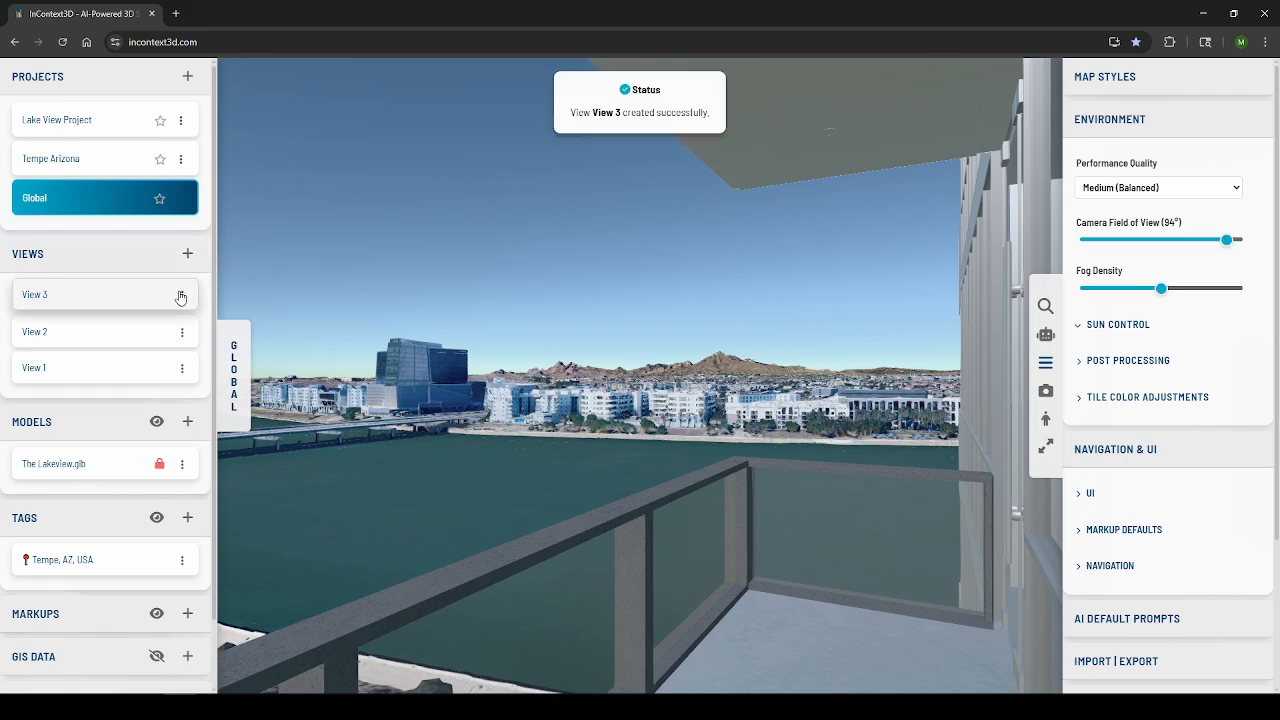
{"action": "mouse_move", "coordinate": [177, 294]}
{"action": "left_click", "coordinate": [102, 295]}
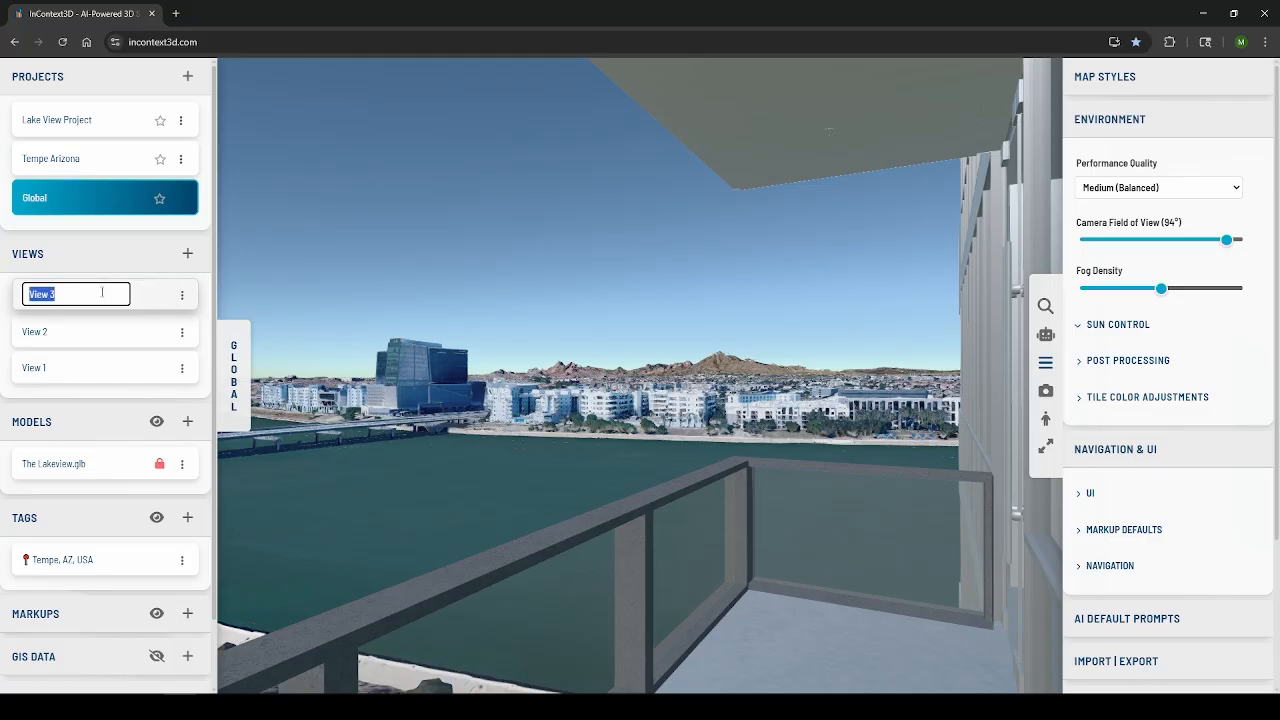
{"action": "type", "text": "Balcony View"}
{"action": "key", "text": "Return"}
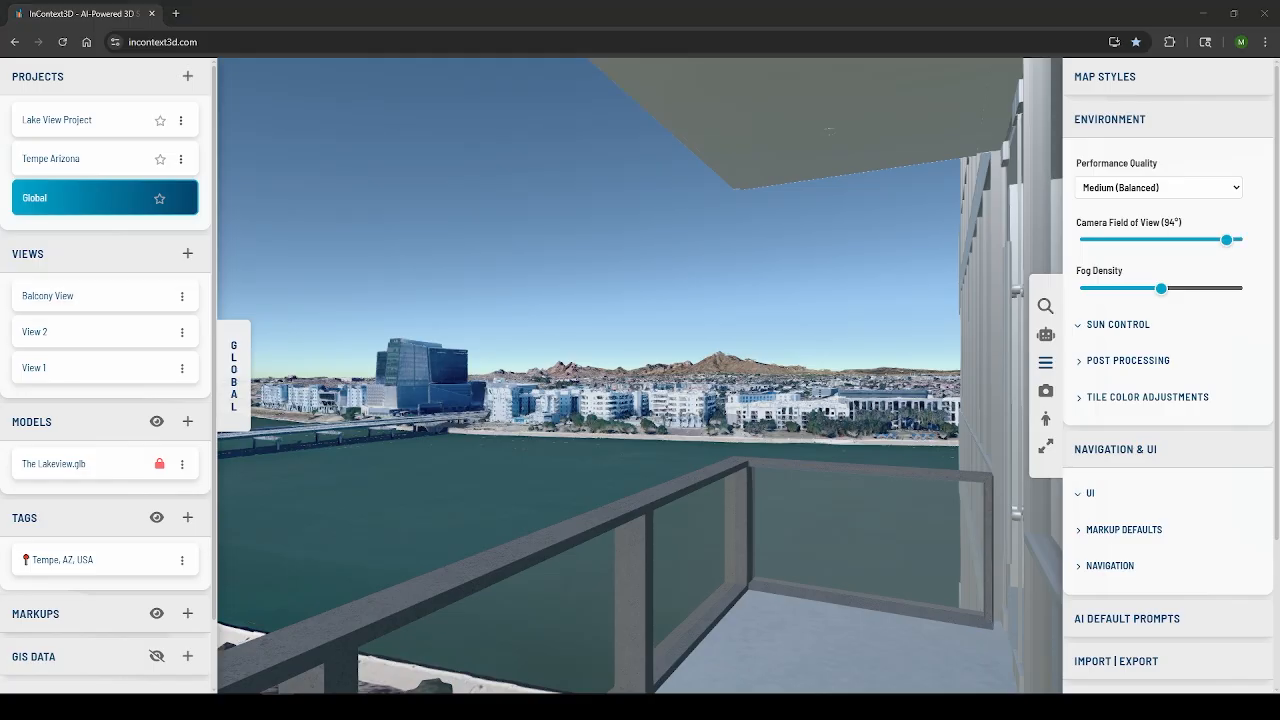
Step: Walk the camera back into the room behind the balcony, facing the lake through the glazing, and set the field of view to 100°
{"action": "left_click", "coordinate": [394, 327]}
{"action": "key", "text": "d"}
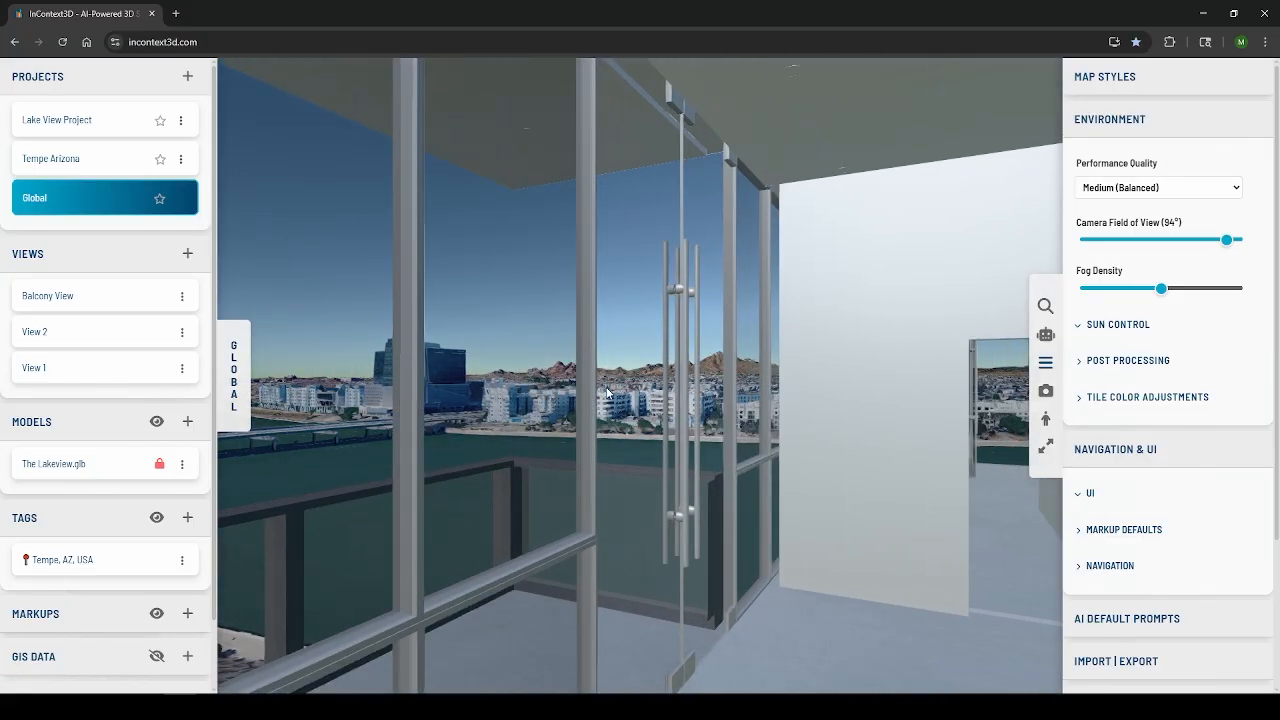
{"action": "right_click_drag", "start_coordinate": [605, 387], "coordinate": [530, 388]}
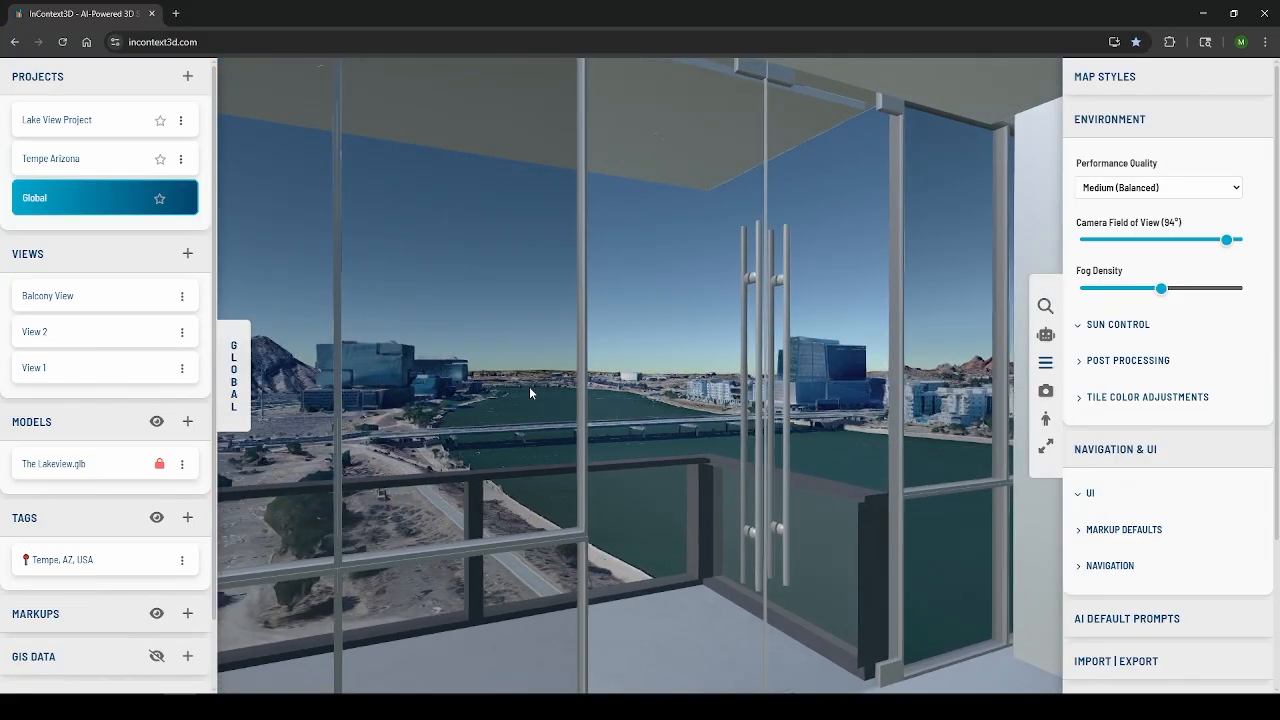
{"action": "key", "text": "s"}
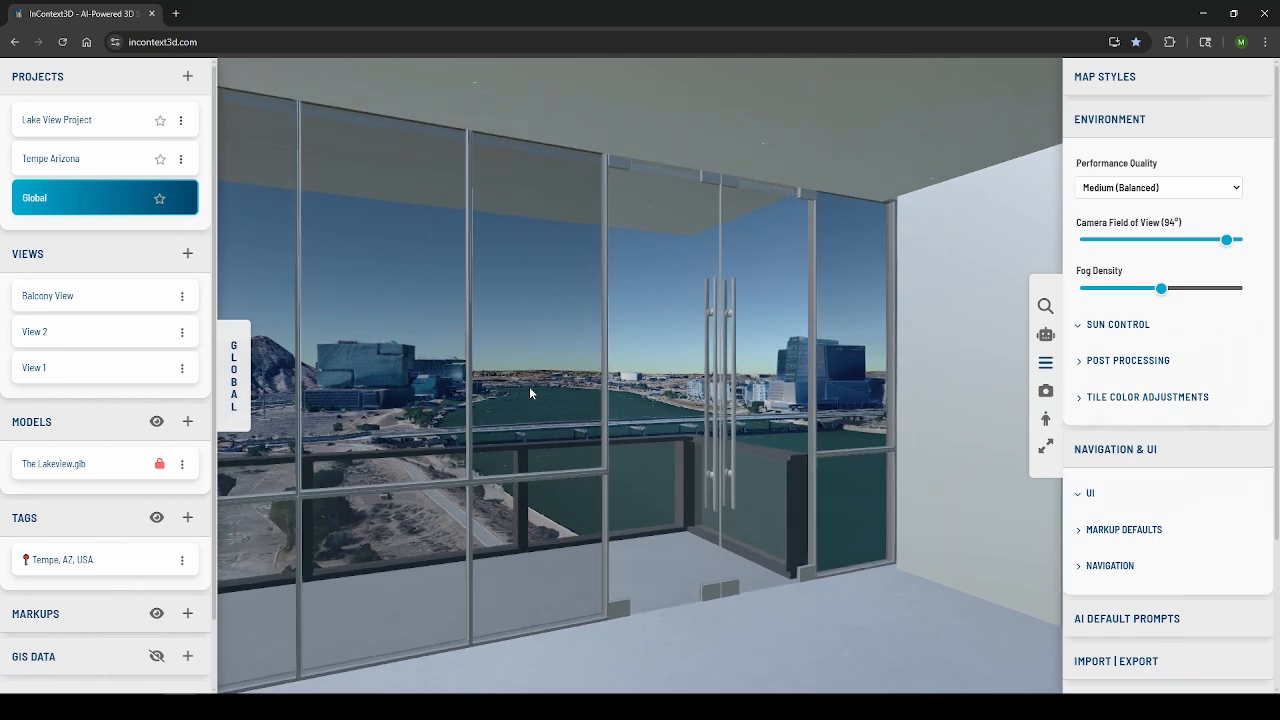
{"action": "key", "text": "s"}
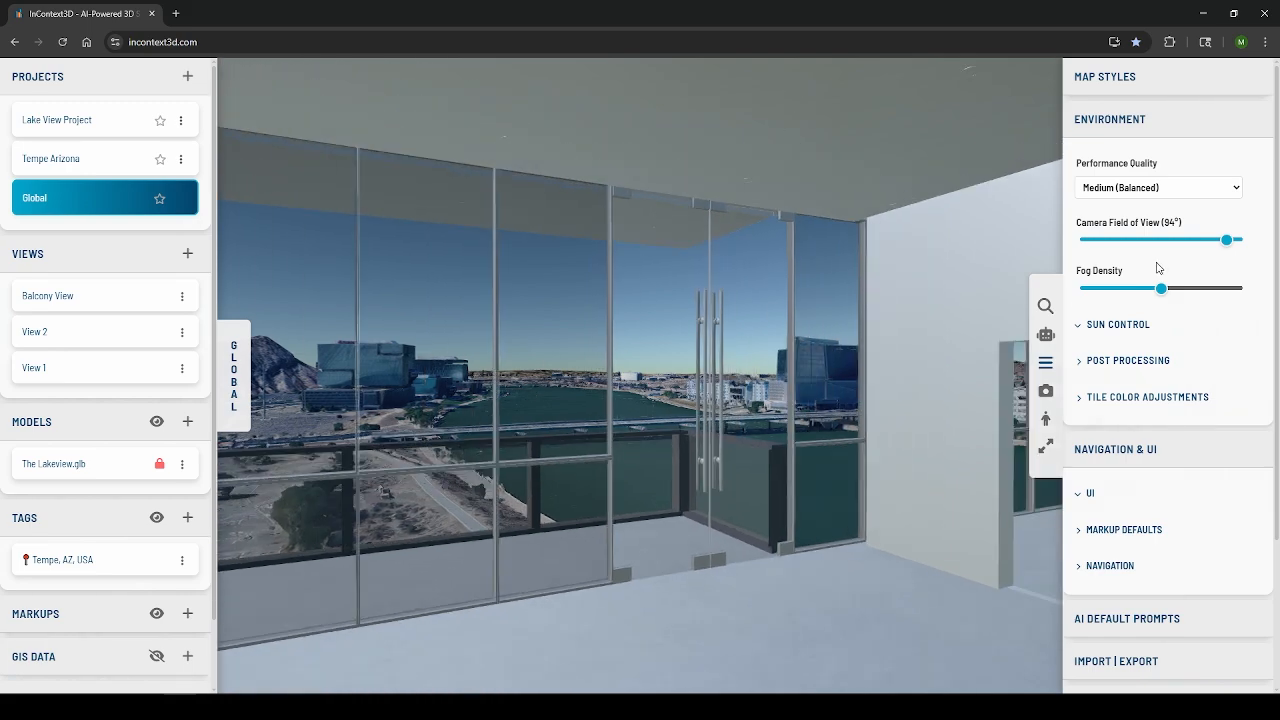
{"action": "left_click_drag", "start_coordinate": [1227, 242], "coordinate": [1240, 244]}
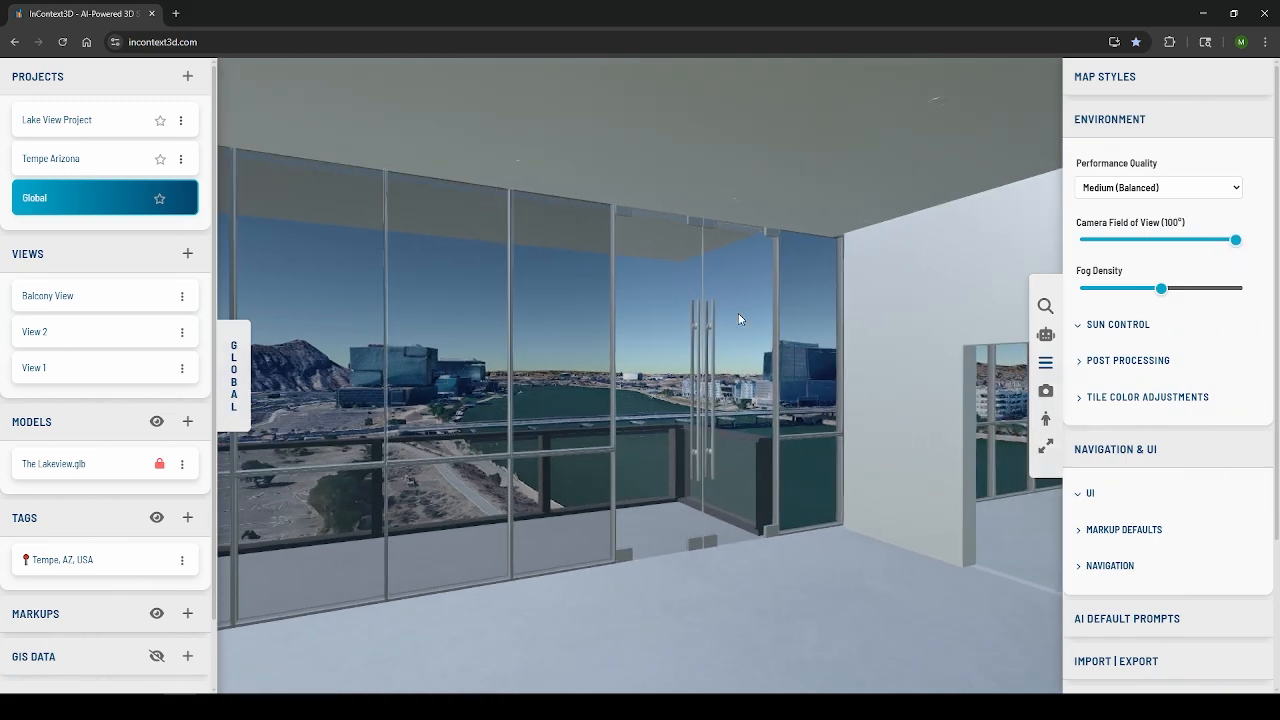
Step: Save the current room camera position as a new view and name it Interior View
{"action": "left_click", "coordinate": [188, 262]}
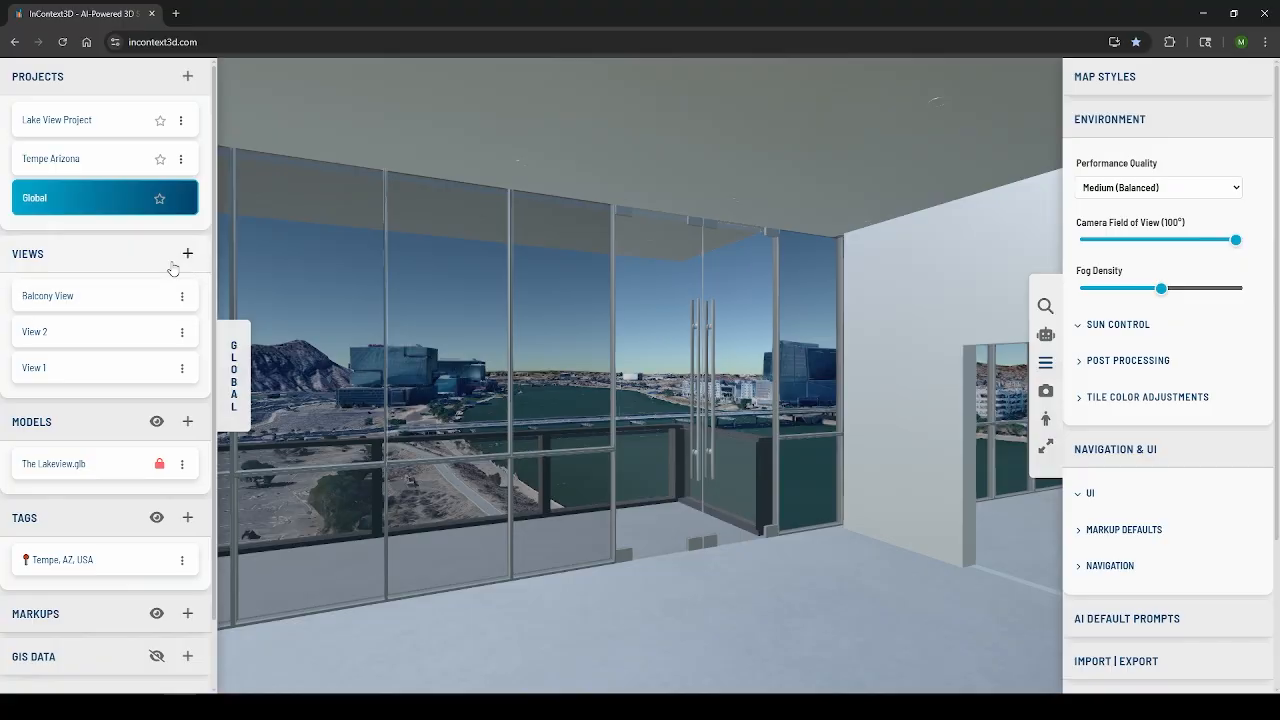
{"action": "type", "text": "In"}
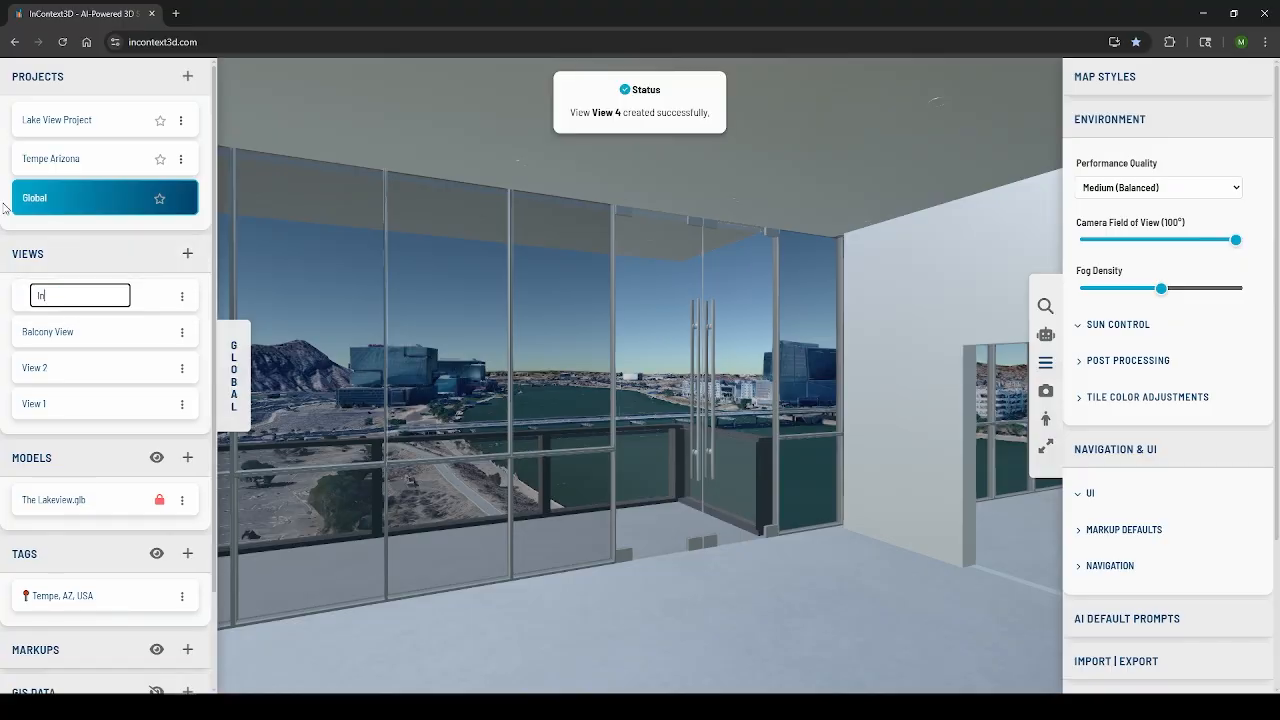
{"action": "type", "text": "terior View"}
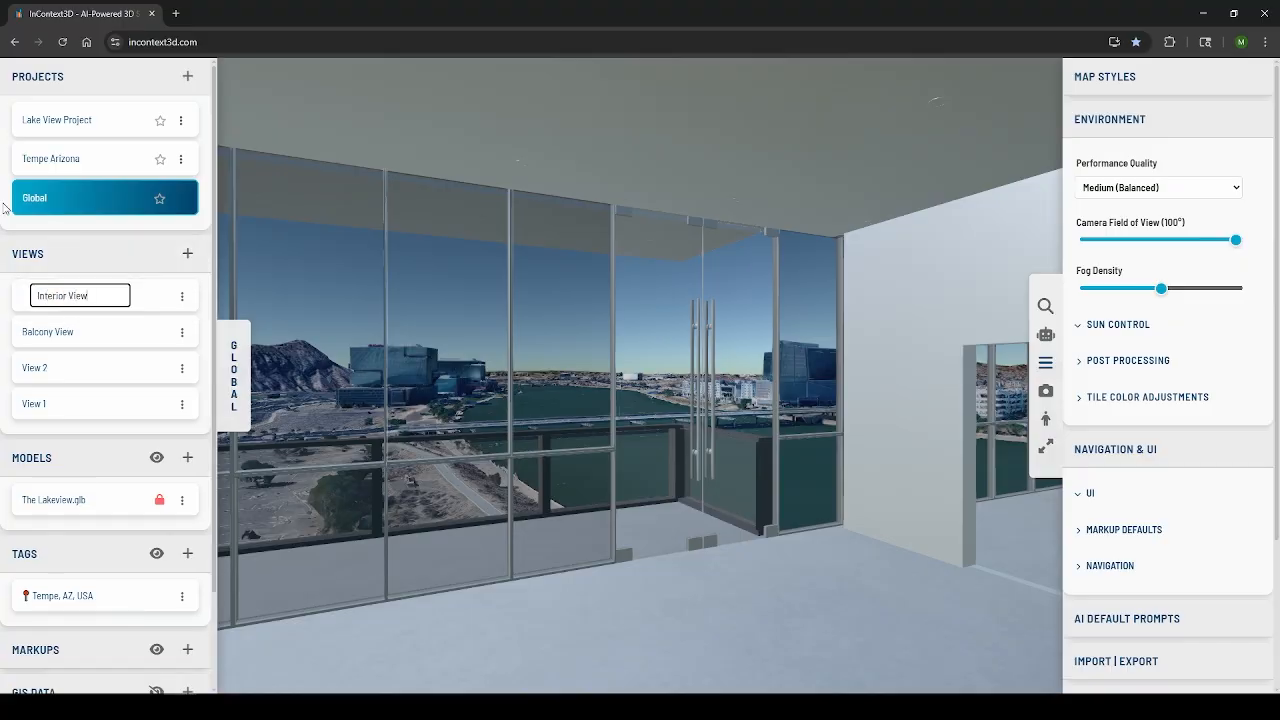
{"action": "key", "text": "Return"}
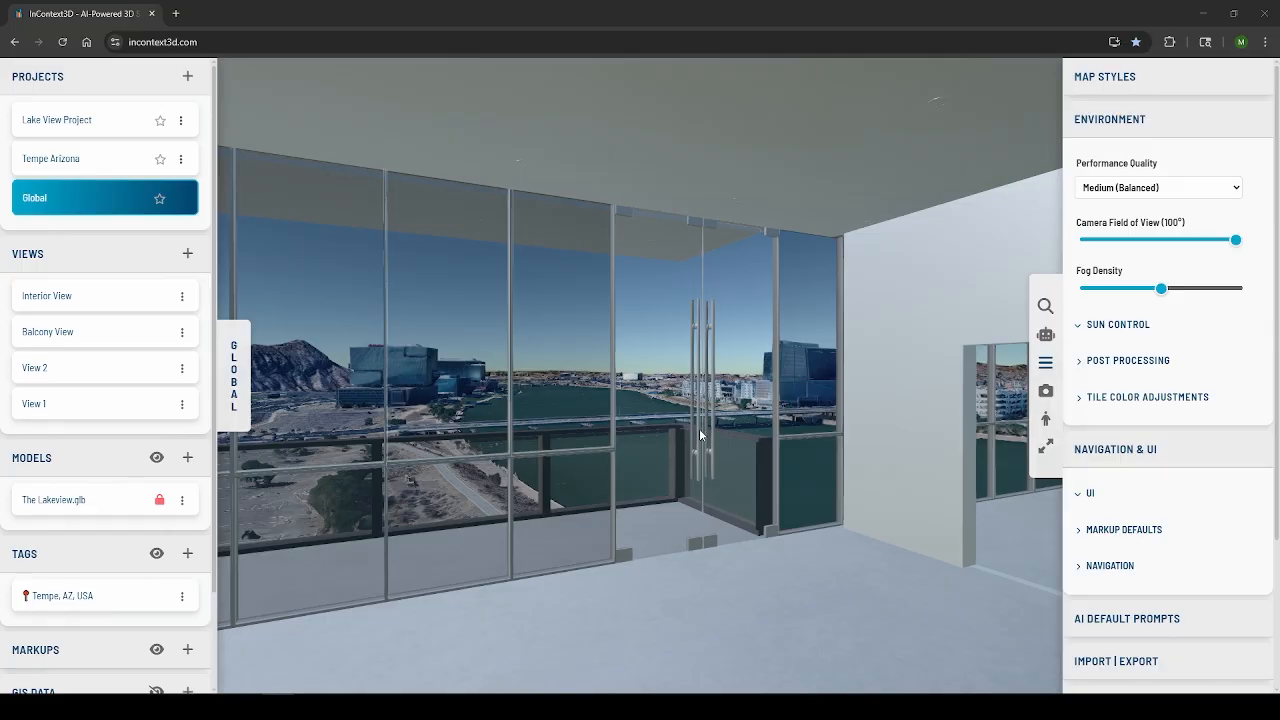
Step: Open the AI Gallery to examine the saved AI images of the Lake View interiors
{"action": "scroll", "coordinate": [114, 548], "scroll_direction": "down", "scroll_amount": 2}
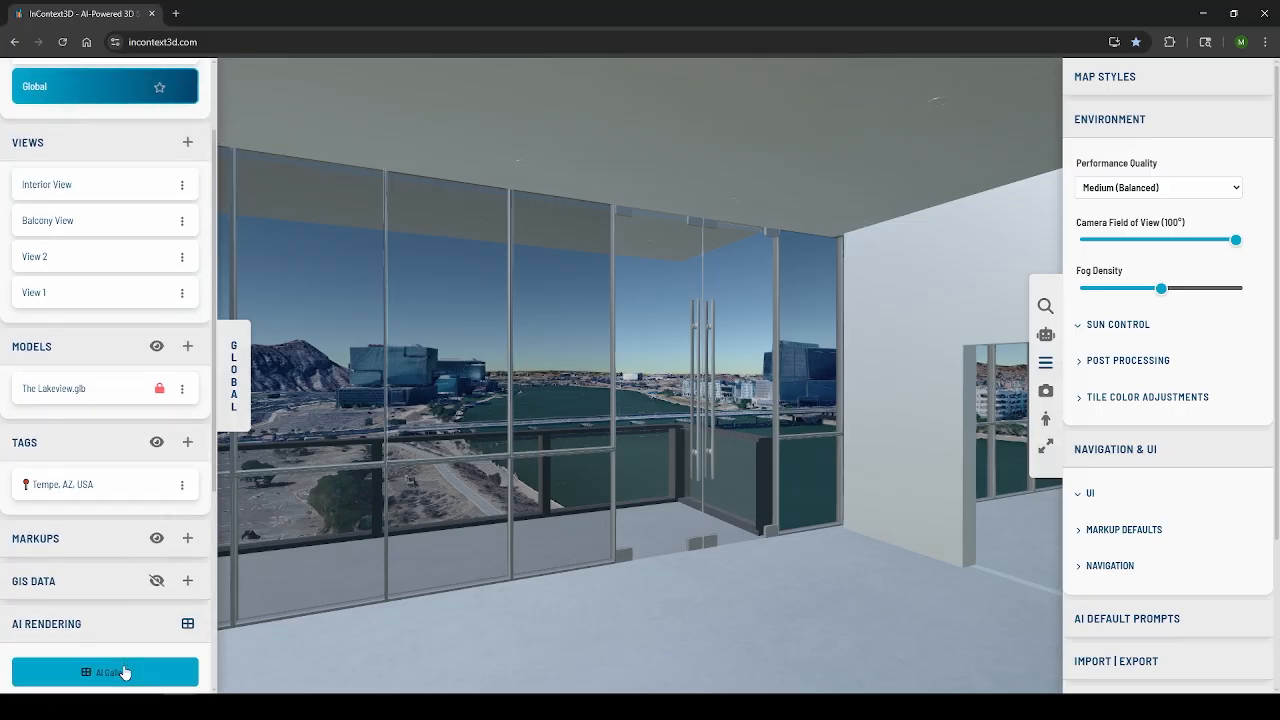
{"action": "left_click", "coordinate": [123, 670]}
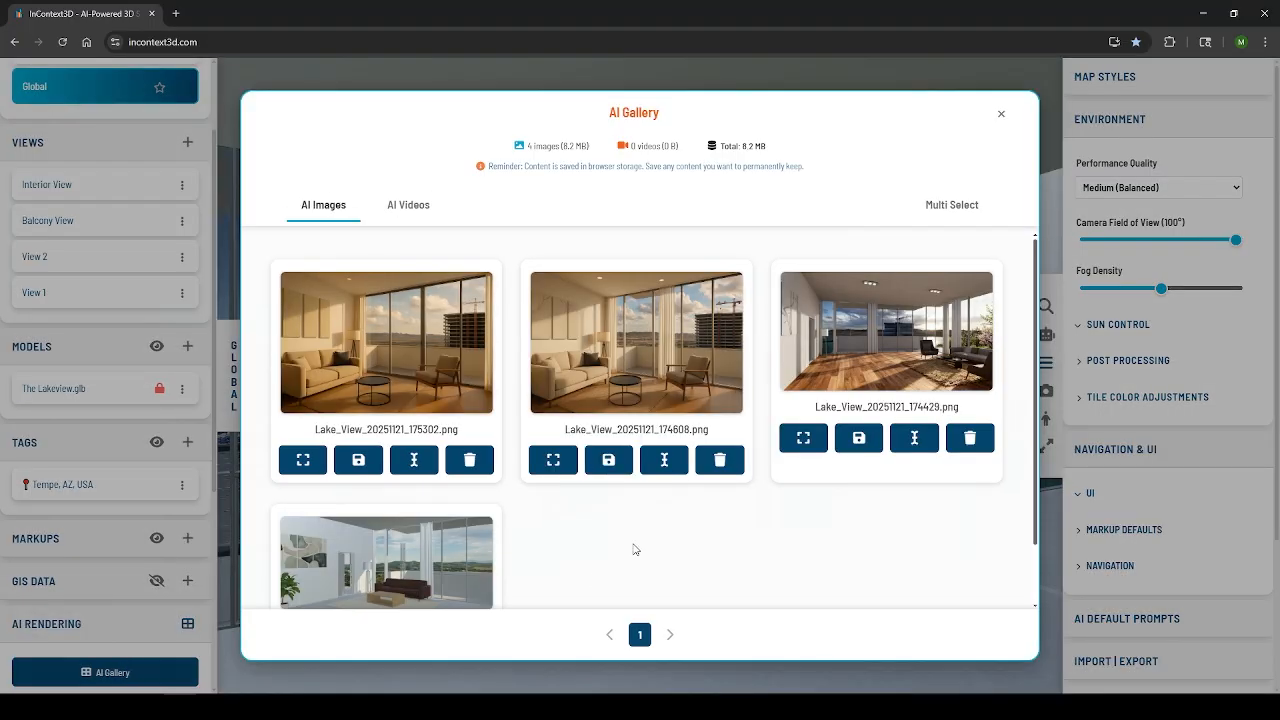